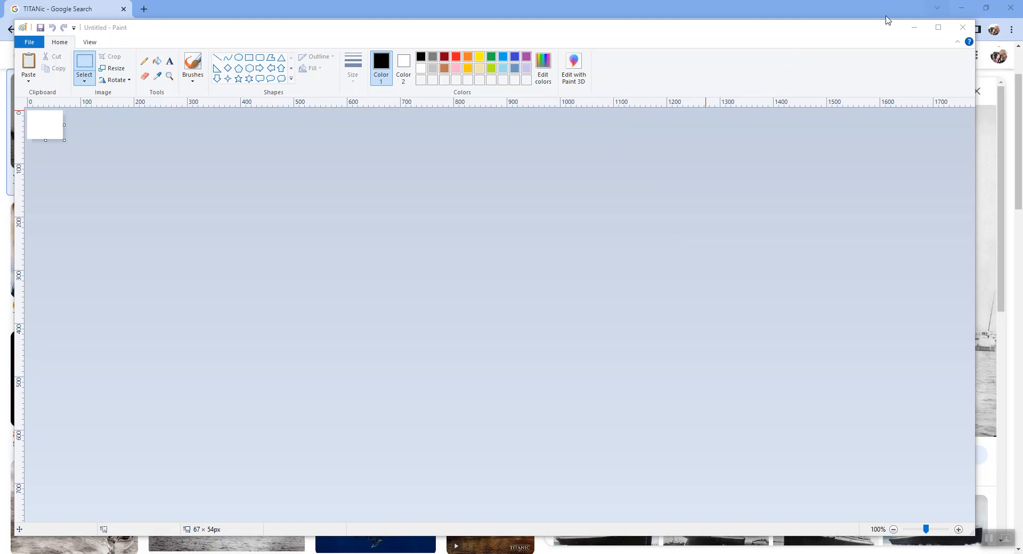
Copy the large Wikipedia Titanic photo from the Google image results in Chrome and paste it into the empty Paint picture.
click(795, 6)
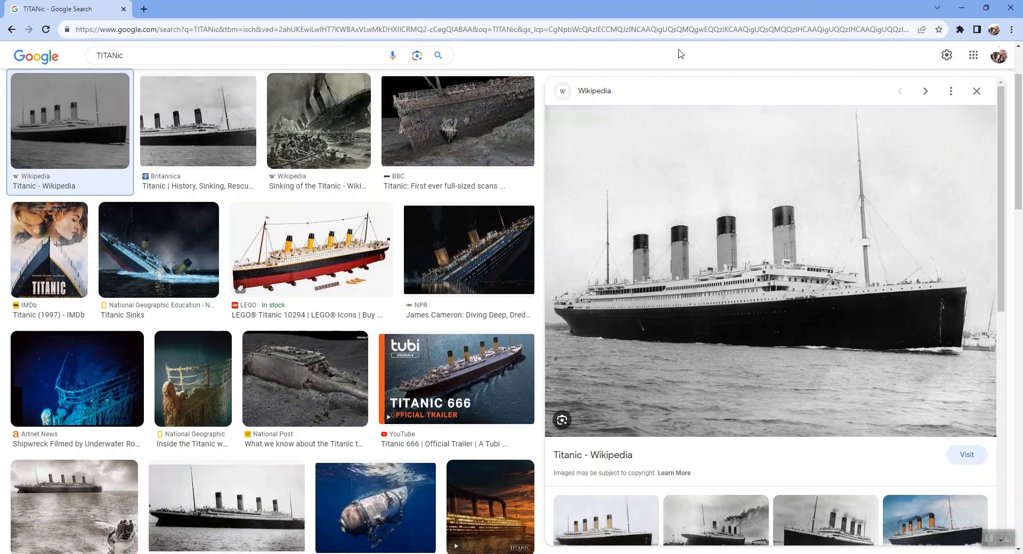
right_click(730, 159)
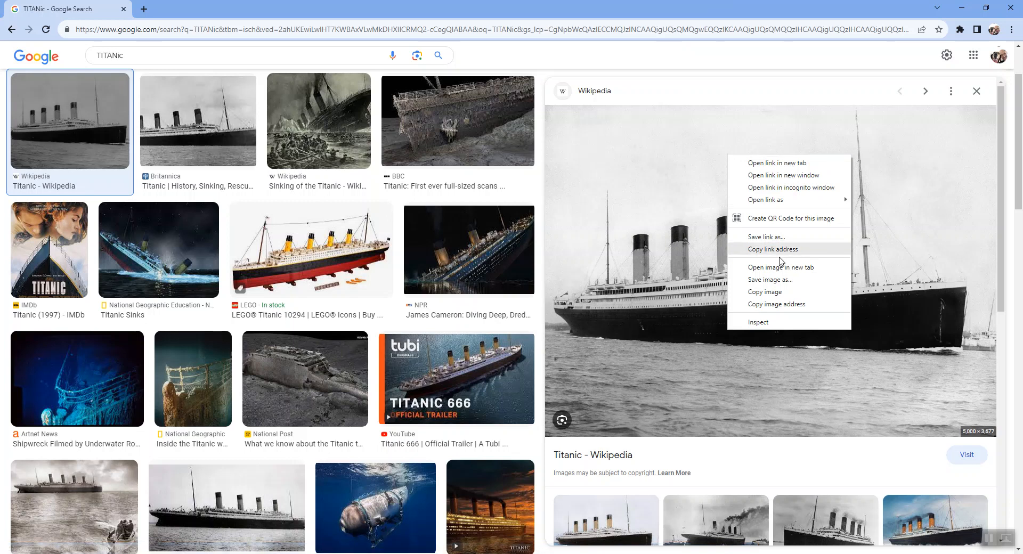
click(765, 292)
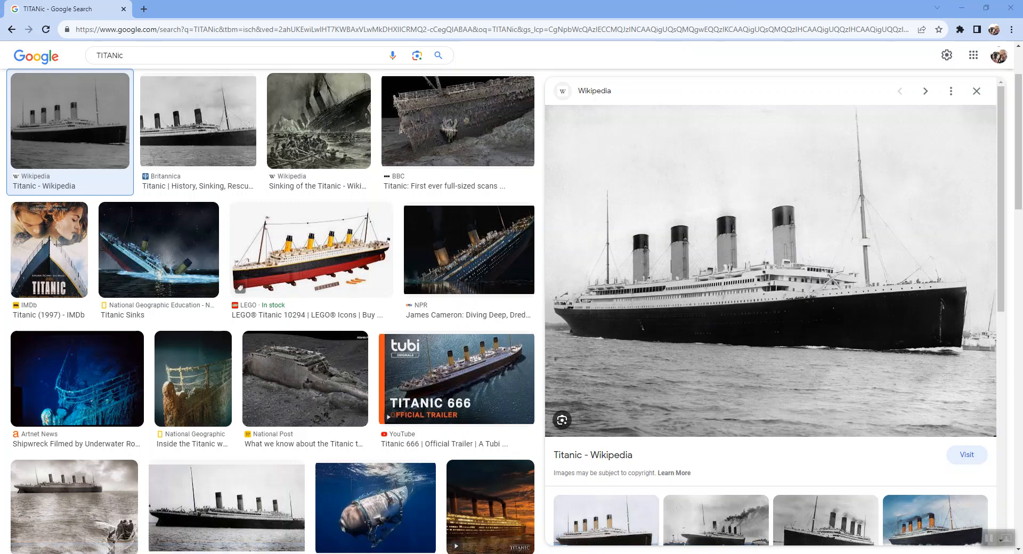
click(533, 553)
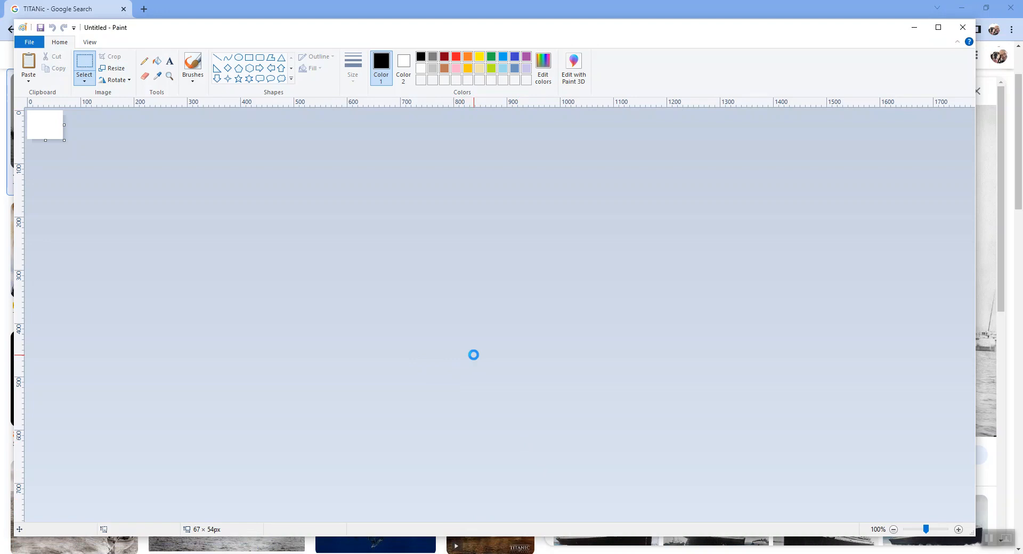
key(ctrl+v)
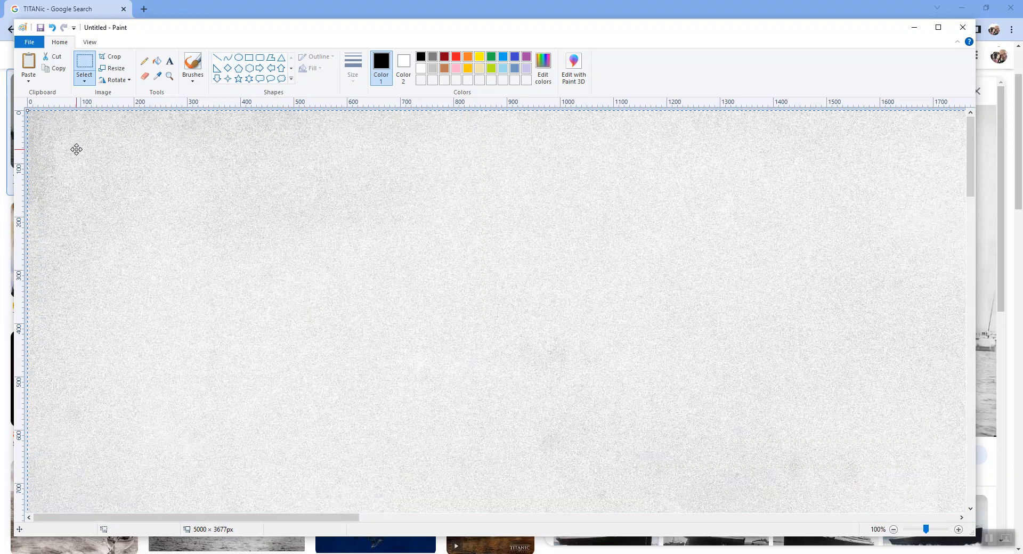
Resize the pasted photo to 280 by 192 pixels without maintaining the aspect ratio, and crop the canvas to it.
click(117, 73)
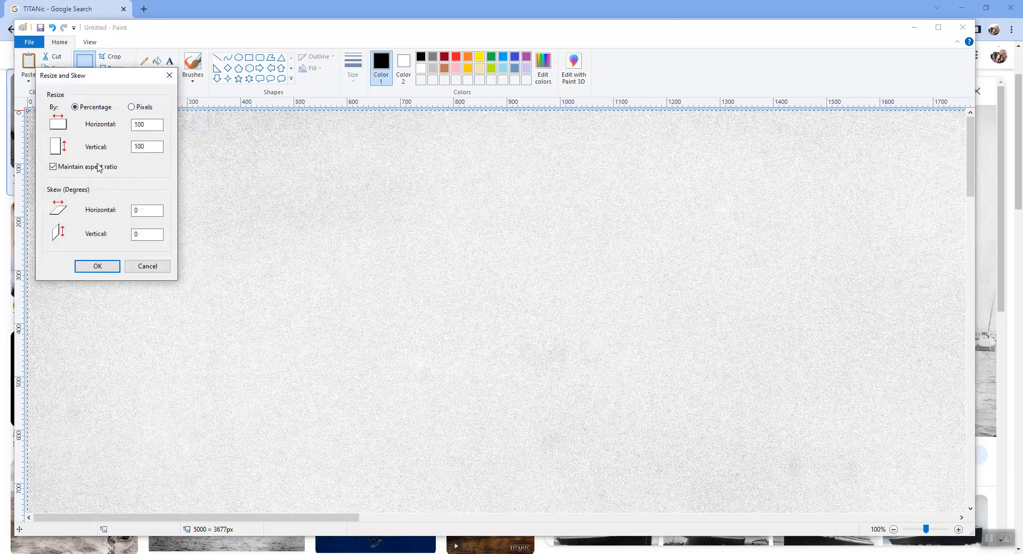
click(92, 168)
drag(155, 124, 116, 125)
click(135, 110)
key(Tab)
text(280)
key(Tab)
text(192)
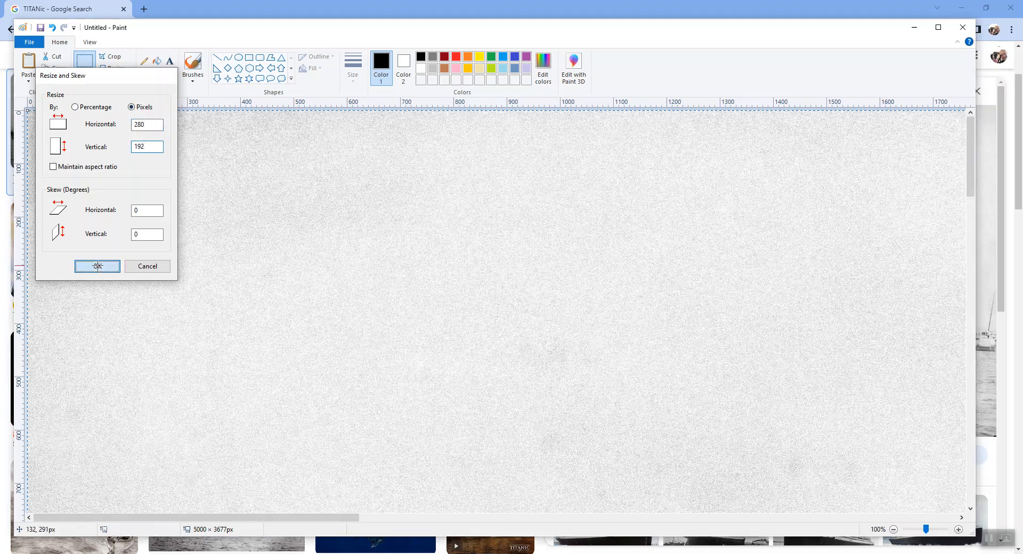
click(98, 266)
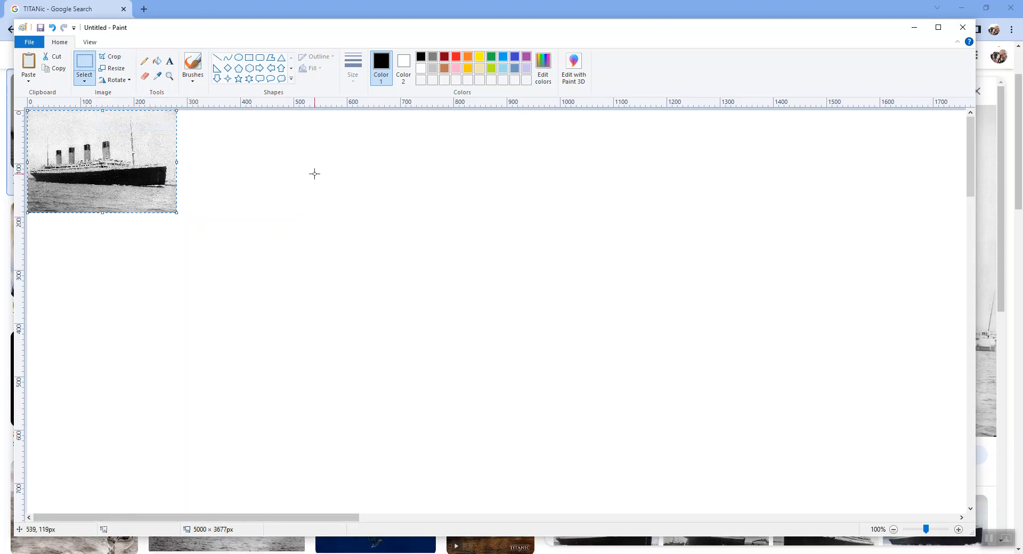
click(119, 62)
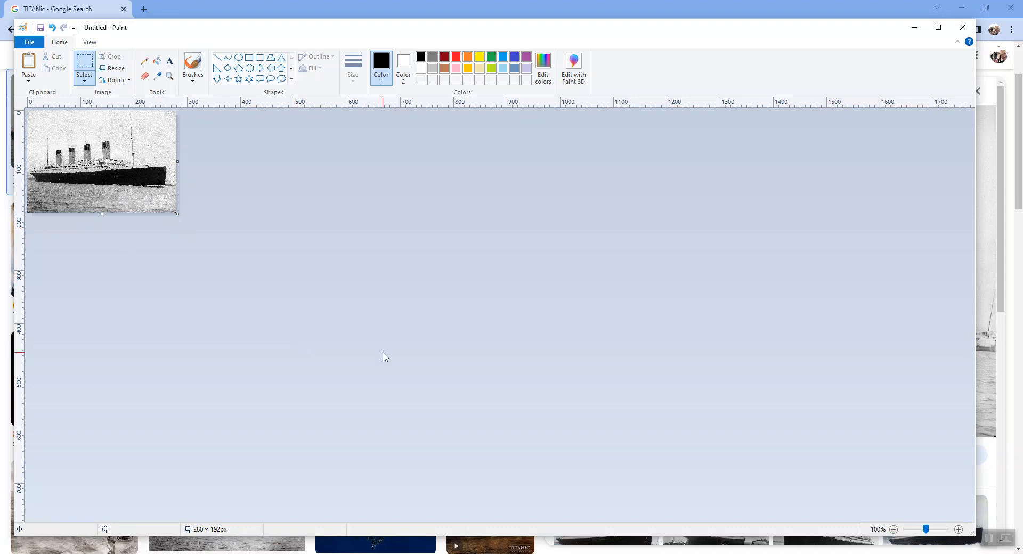
Place a text box in the upper-left sky of the photo and set its font to Elephant, size 18.
ctrl+scroll(385, 357, up, 2)
ctrl+scroll(383, 352, down, 2)
ctrl+scroll(382, 351, up, 2)
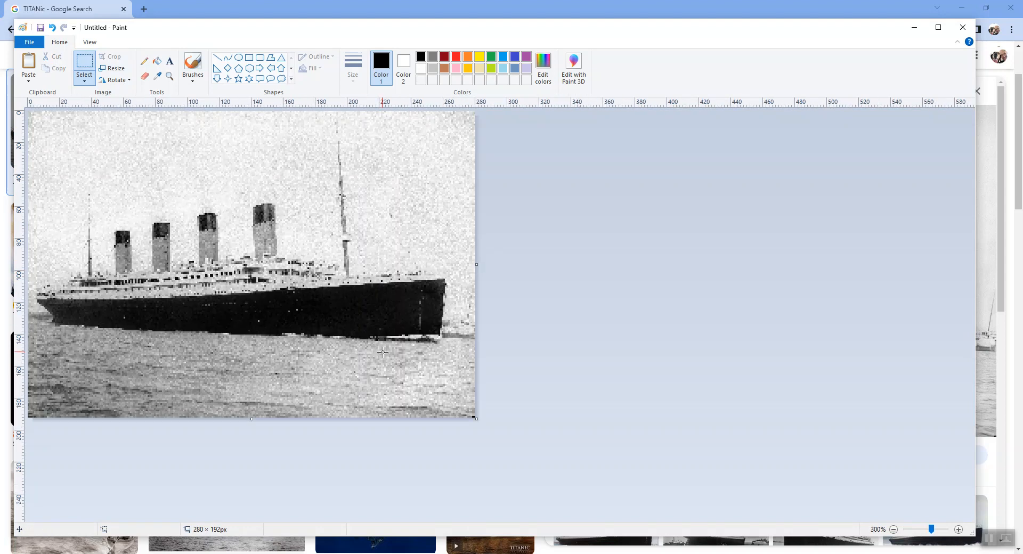
click(170, 62)
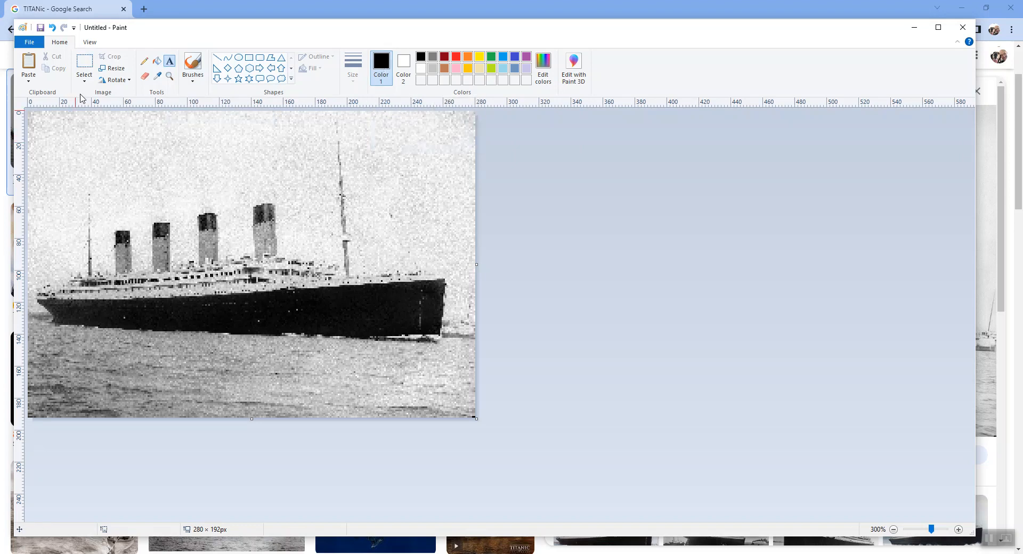
click(58, 131)
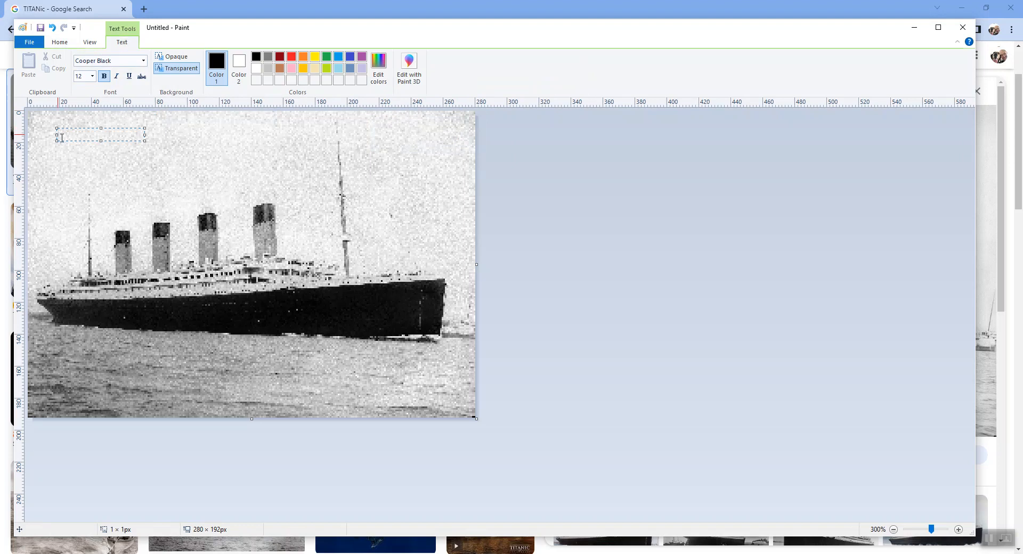
click(143, 61)
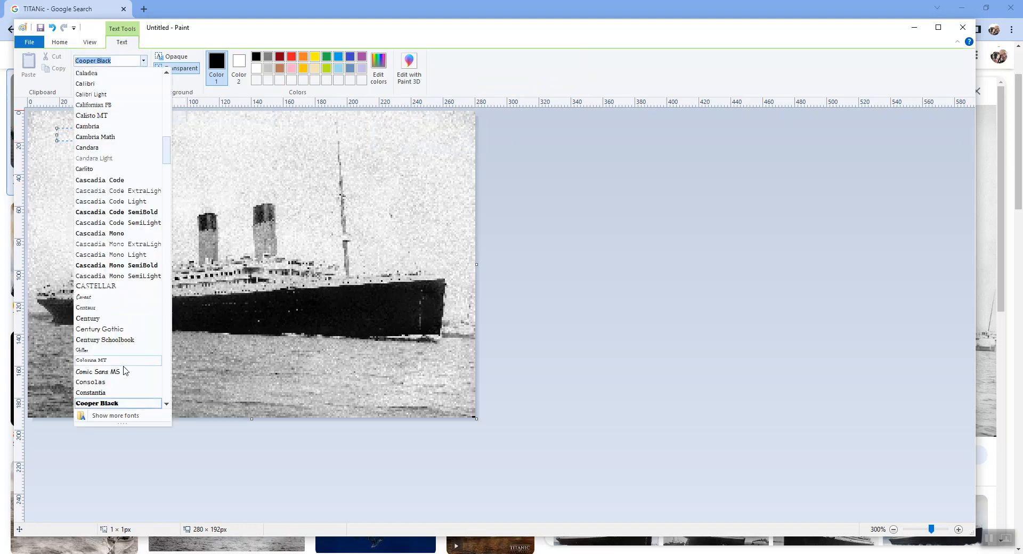
scroll(128, 375, down, 5)
scroll(113, 346, down, 6)
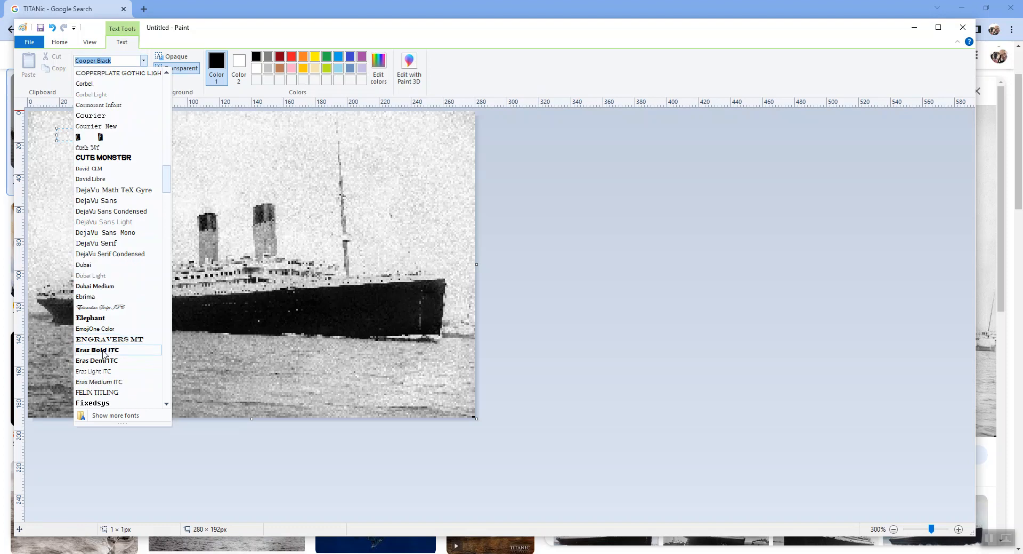
click(89, 318)
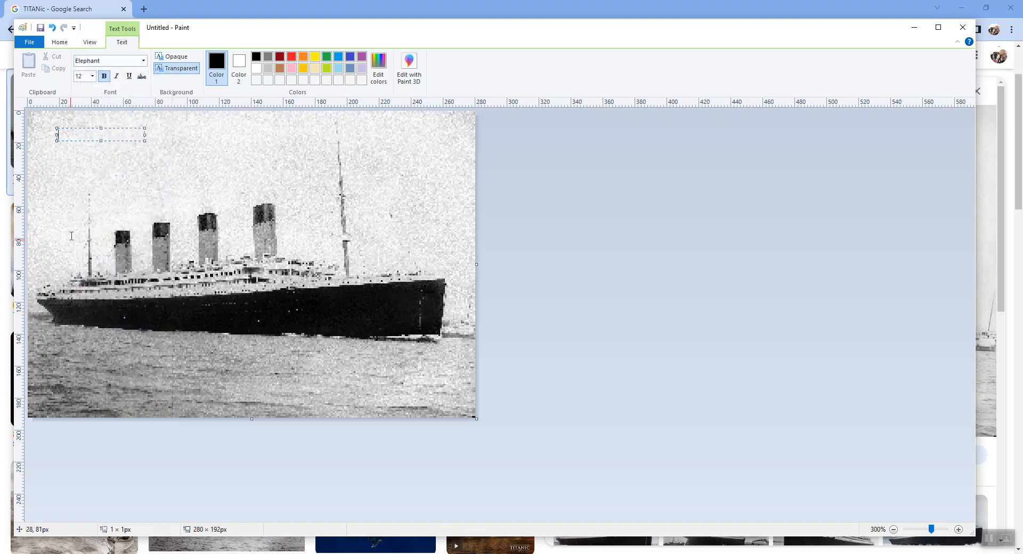
click(92, 76)
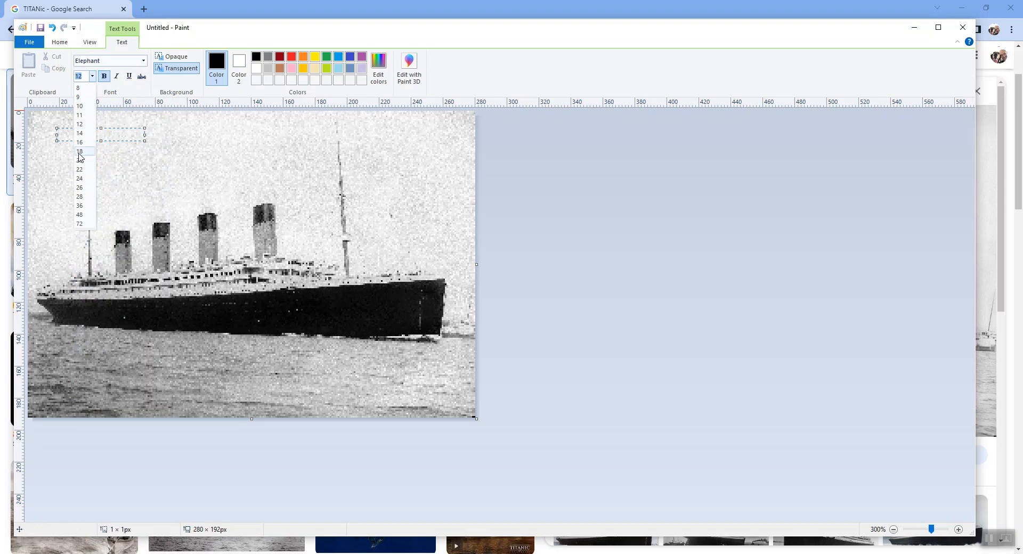
click(80, 153)
Enter the title "TITANIC ADVENTURE" and widen its text box to span the full width of the photo.
text(TITT)
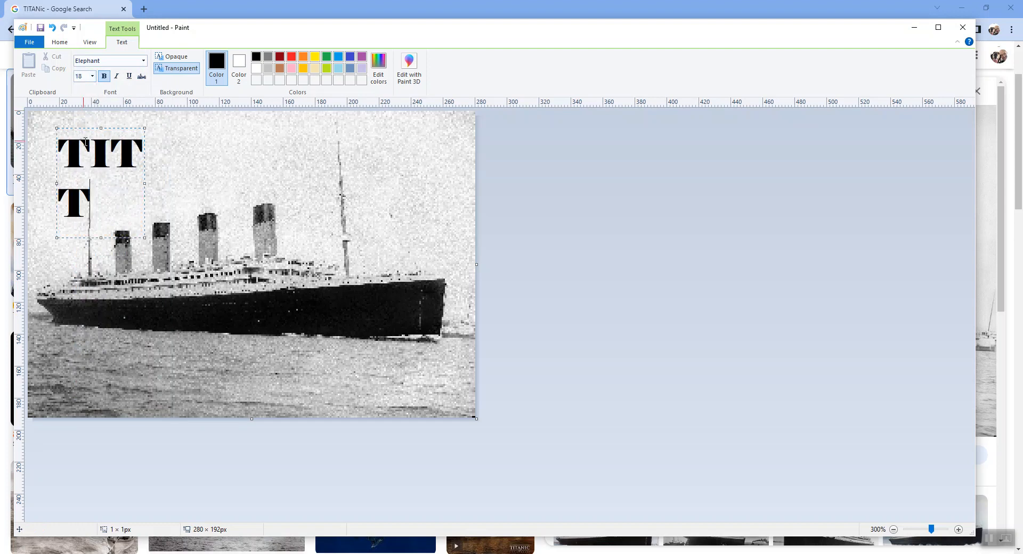
key(BackSpace)
text(A)
text(NIC)
text(ADVENTURE)
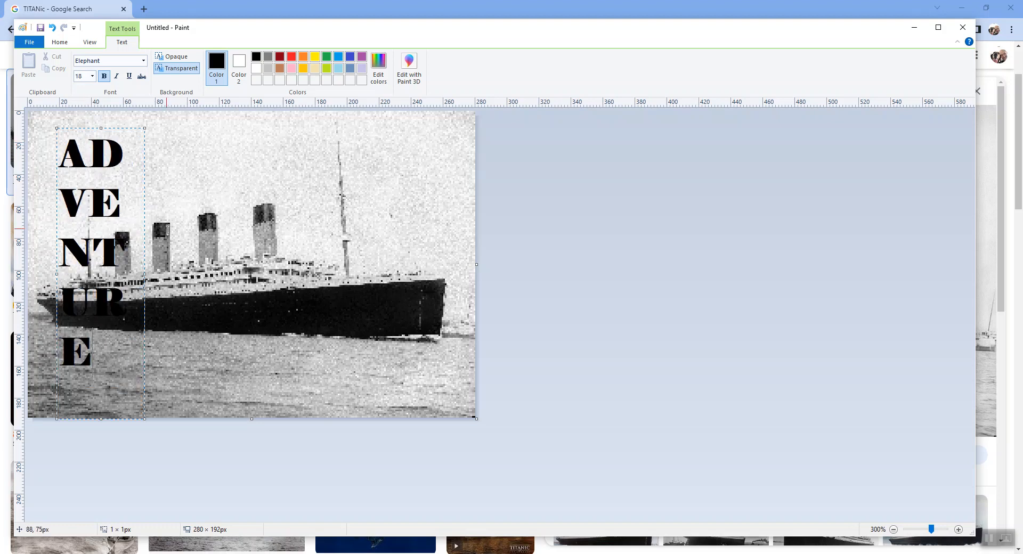
drag(143, 275, 476, 235)
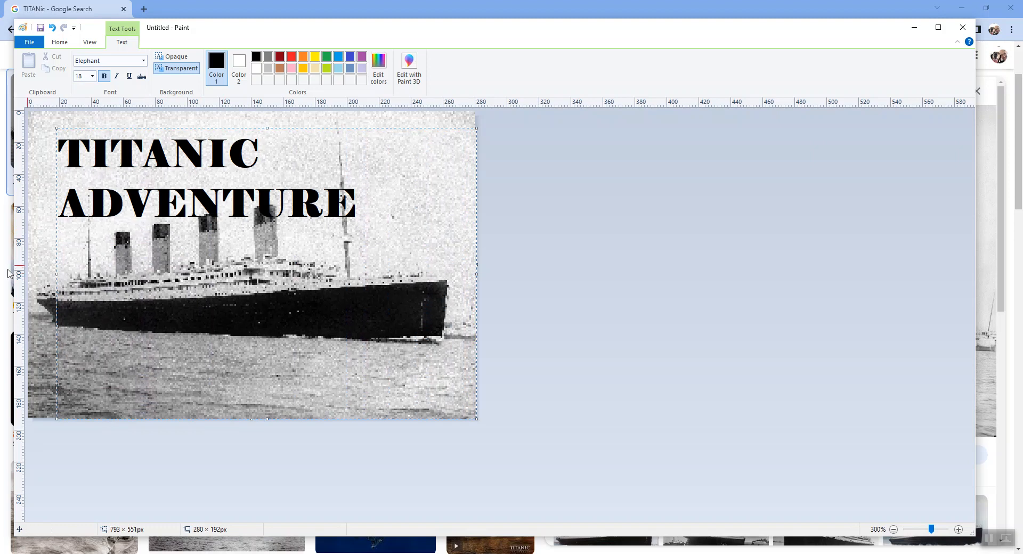
drag(56, 274, 28, 274)
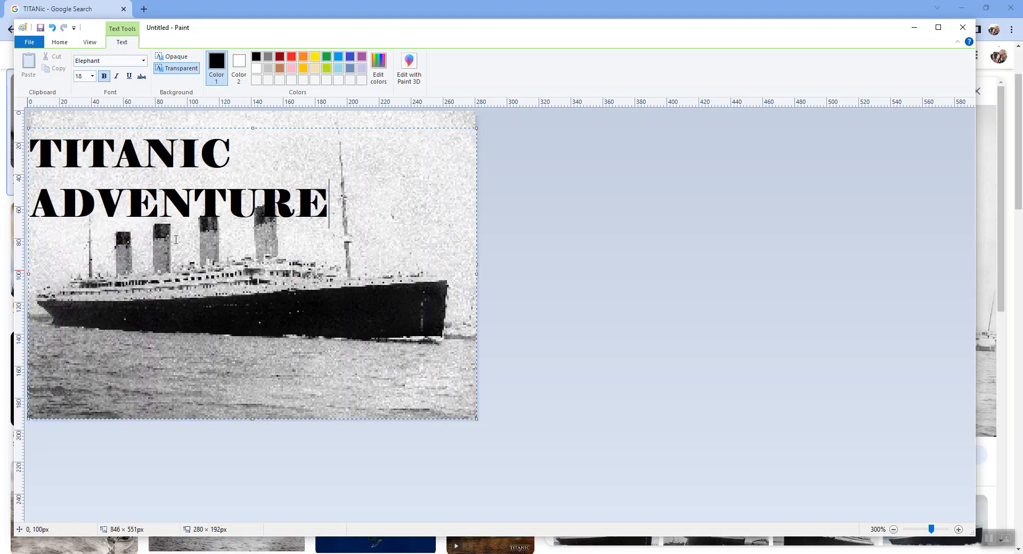
Select the whole title text and reduce its font size to 14 so it fits on one line.
key(Home)
key(Right)
key(Left)
key(Up)
key(shift+Down)
key(shift+Down)
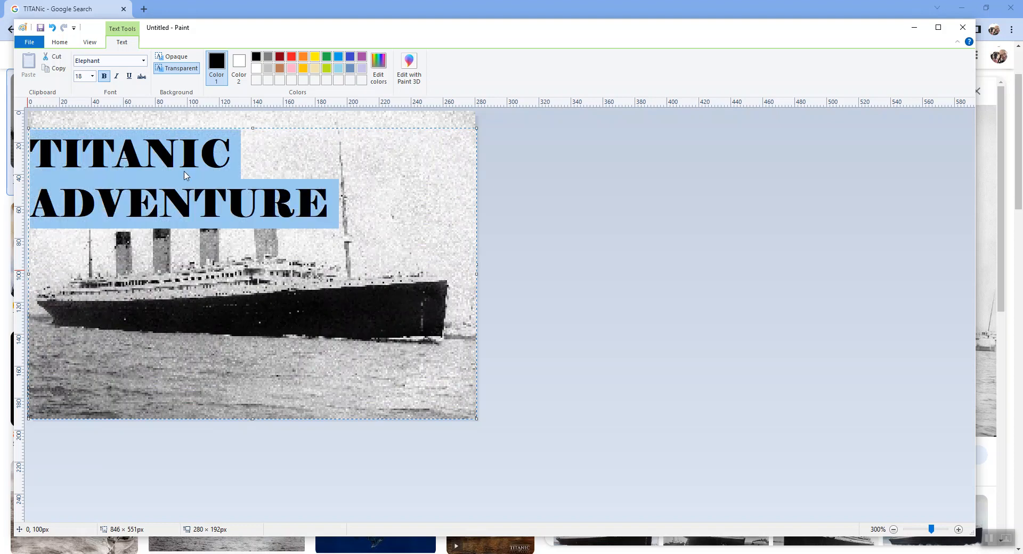
click(92, 76)
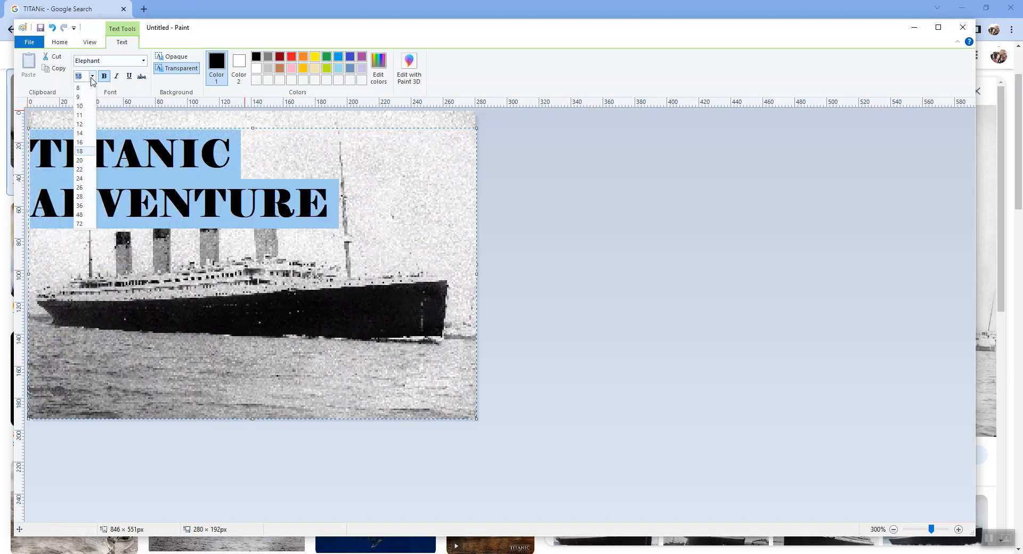
click(83, 142)
click(93, 77)
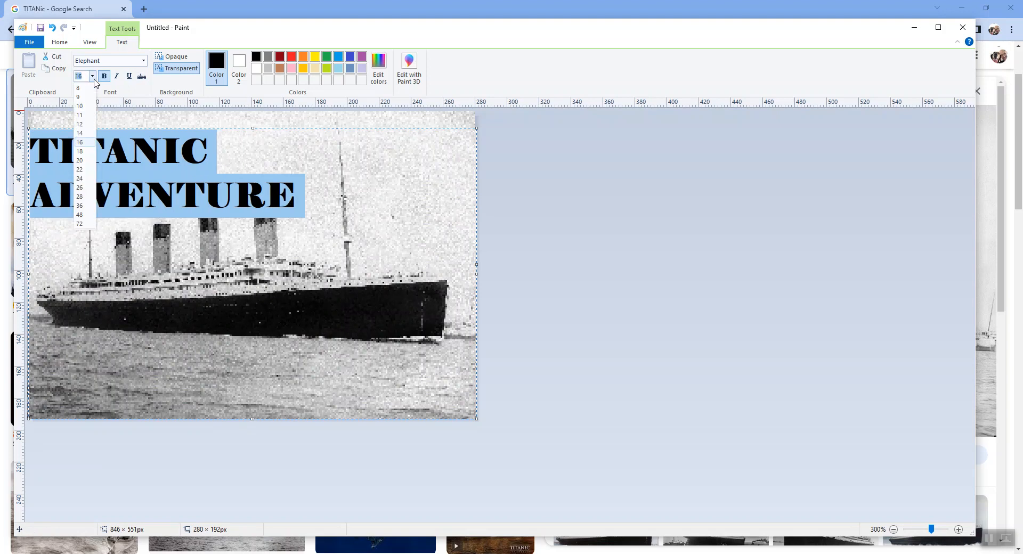
click(80, 133)
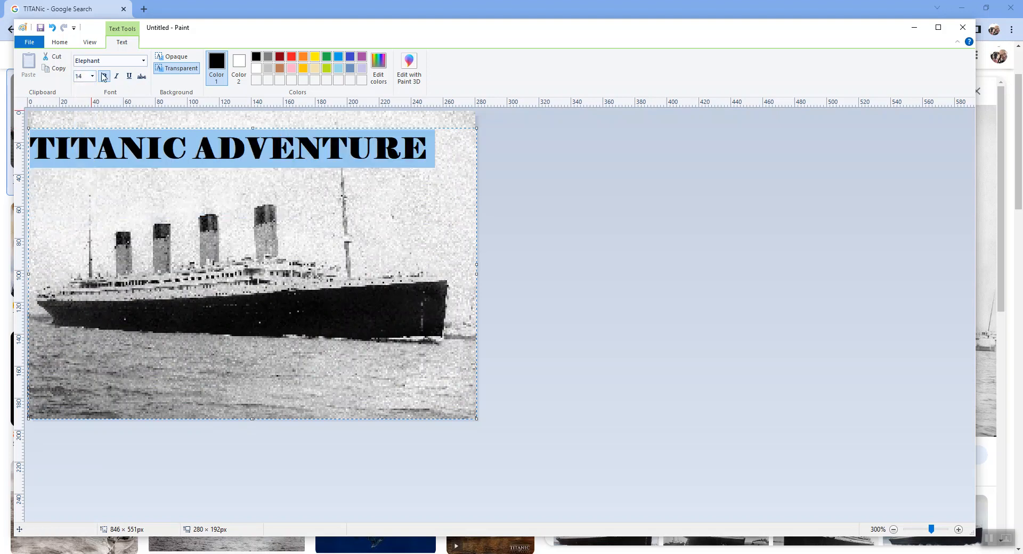
Change the title's font to Franklin Gothic Heavy and commit the text to the picture.
click(144, 62)
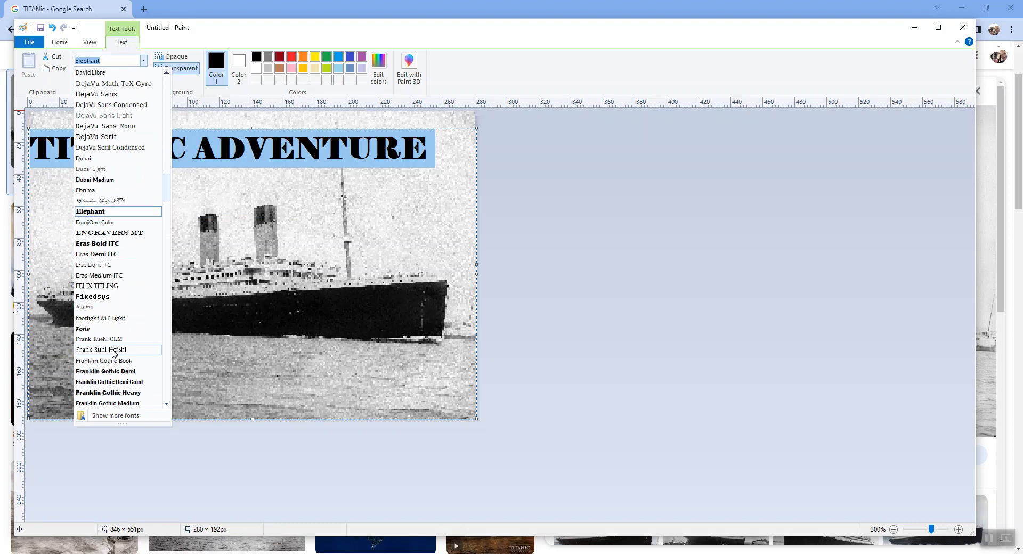
click(108, 392)
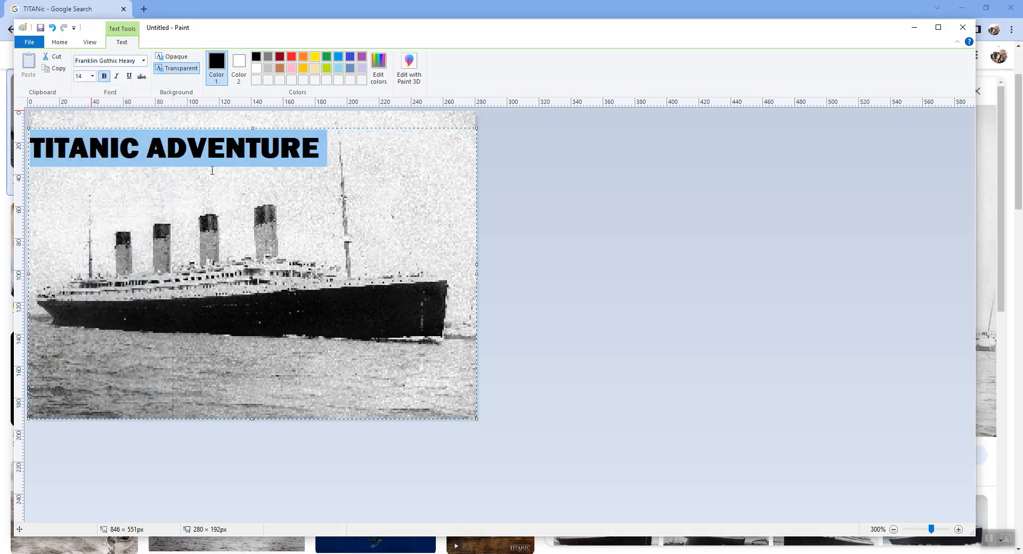
click(246, 149)
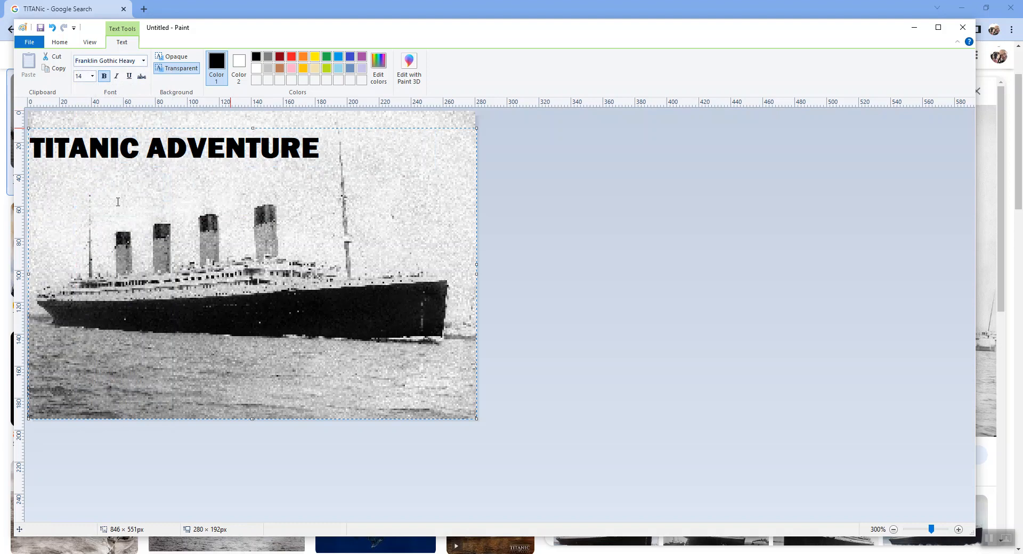
click(37, 179)
click(392, 122)
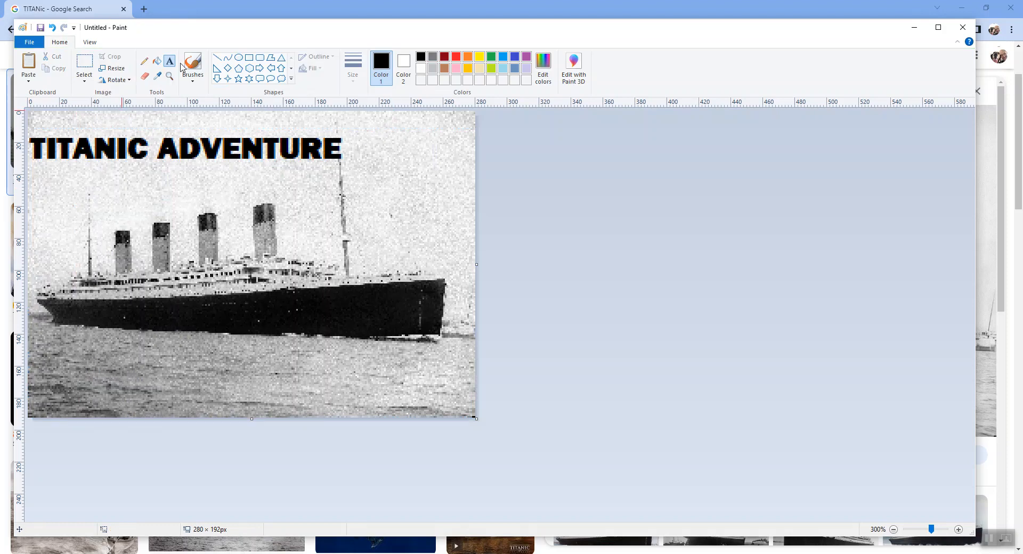
Add the author's full name below the title at font size 10, widening the text box to fit one line.
click(43, 186)
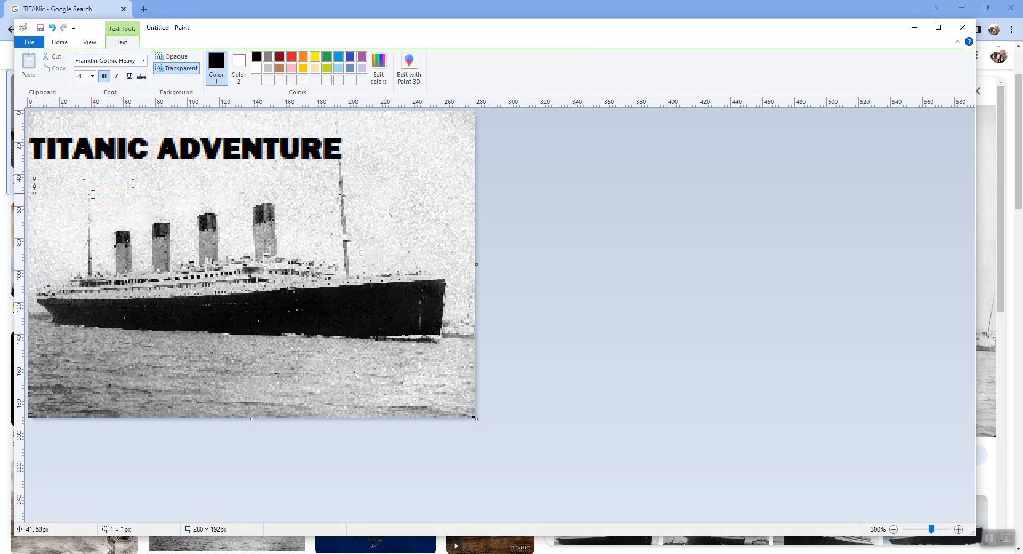
click(92, 76)
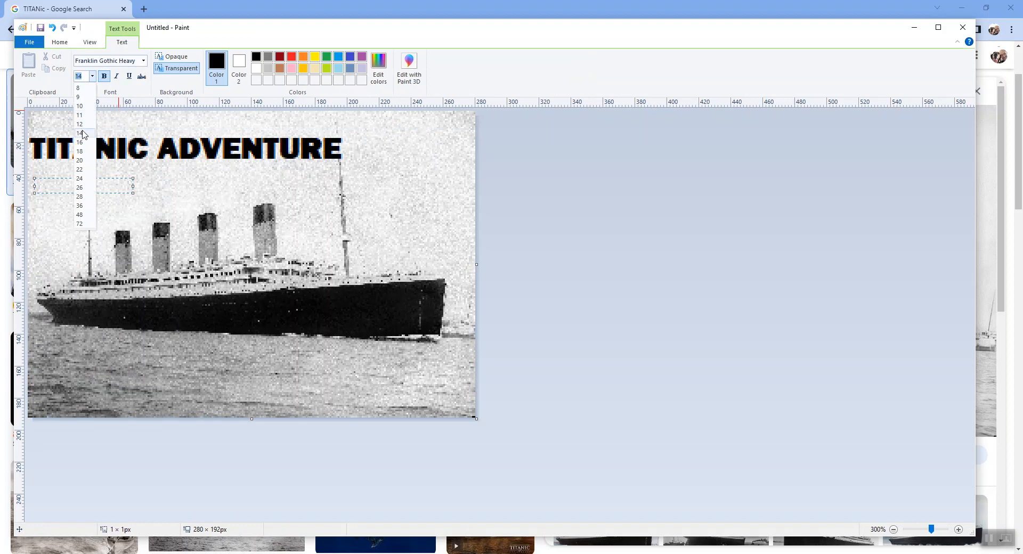
click(79, 106)
text(Evan)
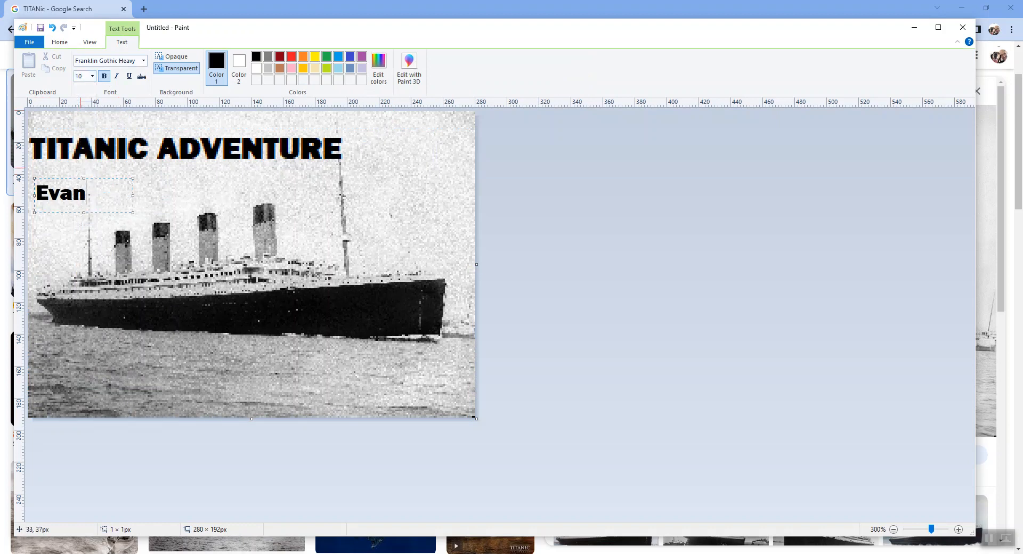
text( Wright)
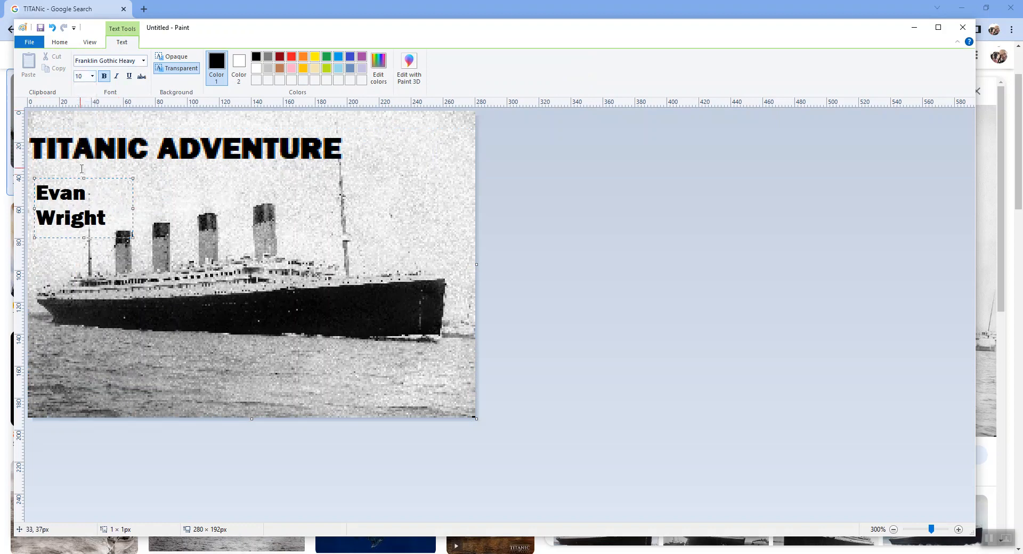
drag(133, 208, 244, 205)
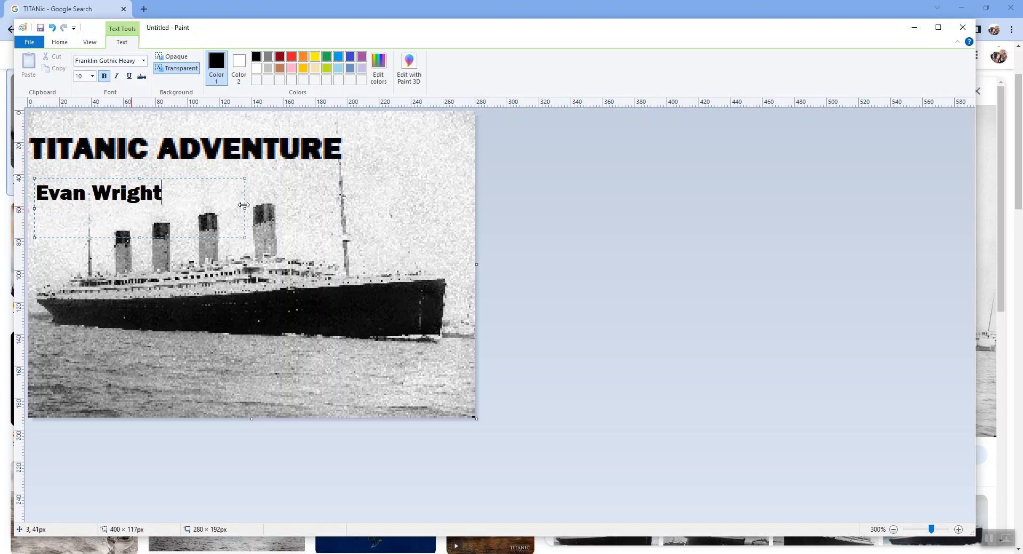
click(209, 308)
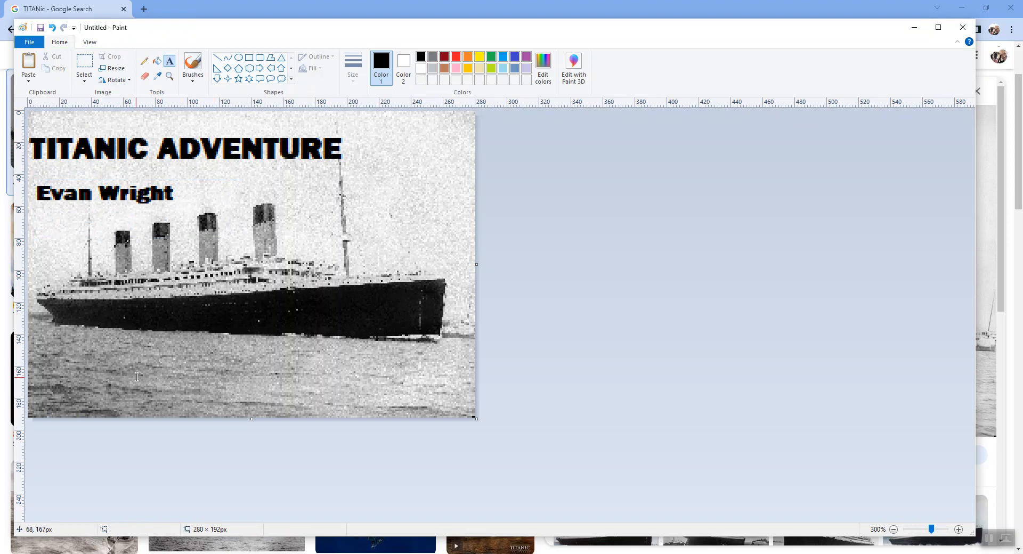
Add the text "Press any key" over the water near the picture's lower edge, widening its text box to fit one line.
click(156, 388)
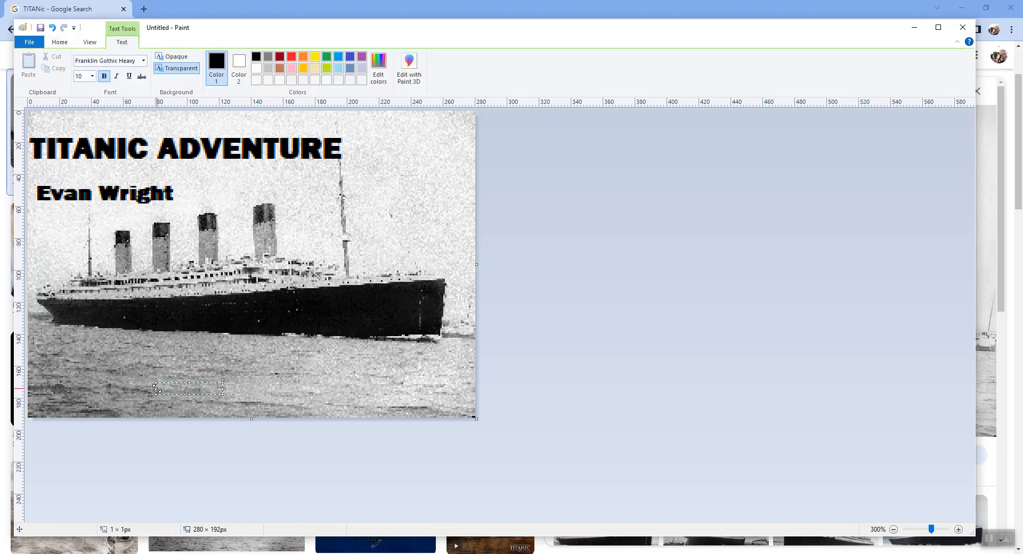
text(Press)
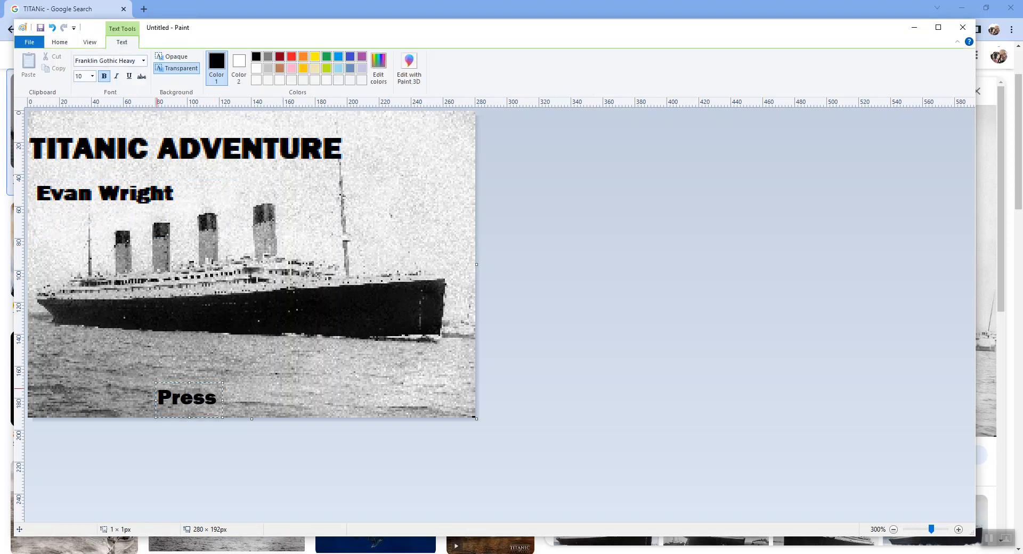
text( any key)
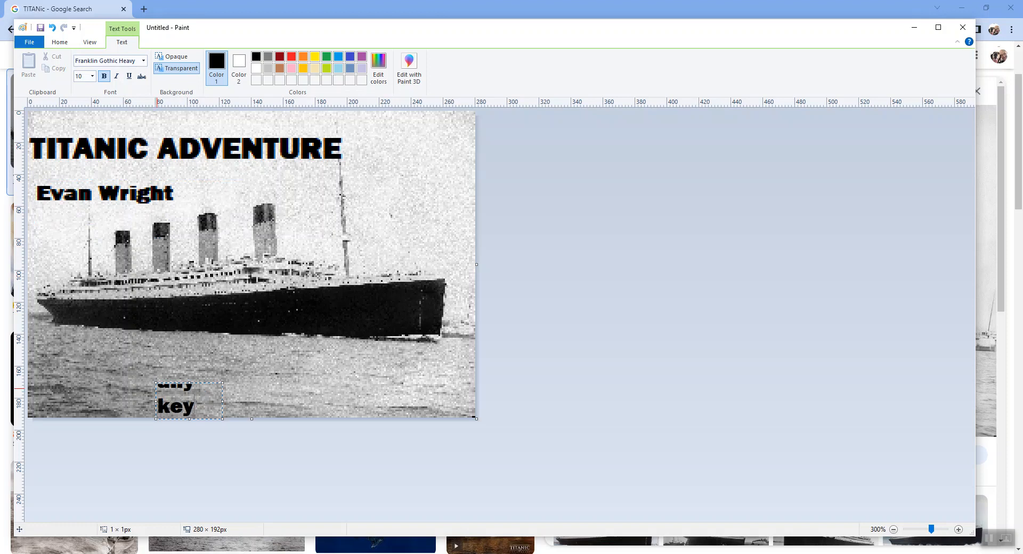
drag(222, 401, 349, 401)
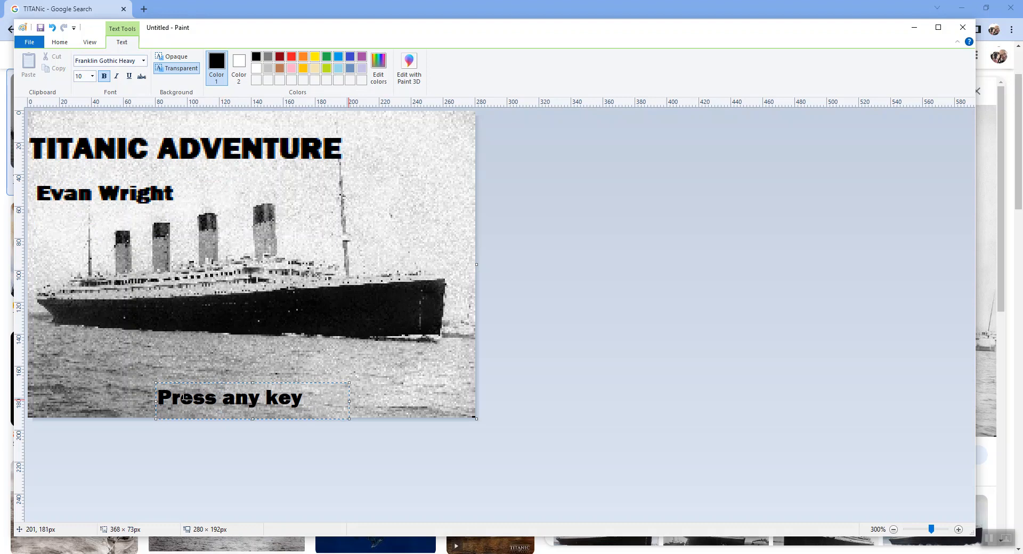
Compare opaque and transparent backgrounds for the "Press any key" text, leave it transparent and commit the text.
click(176, 58)
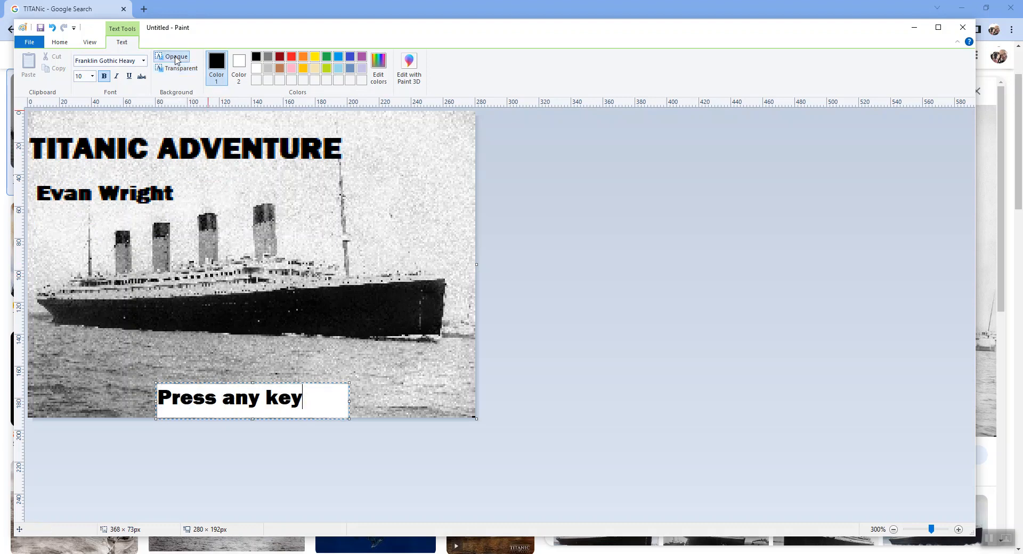
click(179, 69)
click(177, 57)
click(179, 68)
click(176, 57)
click(179, 69)
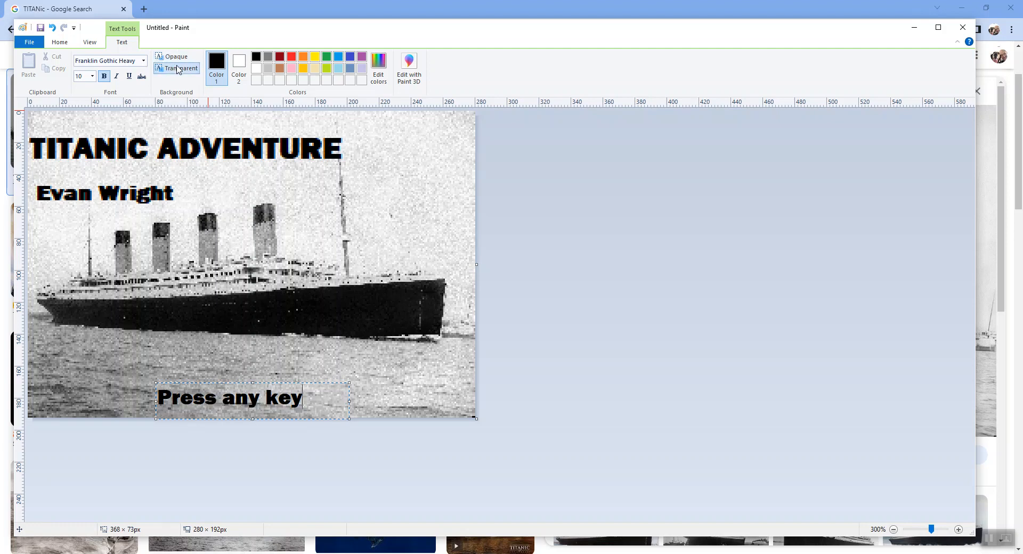
click(411, 385)
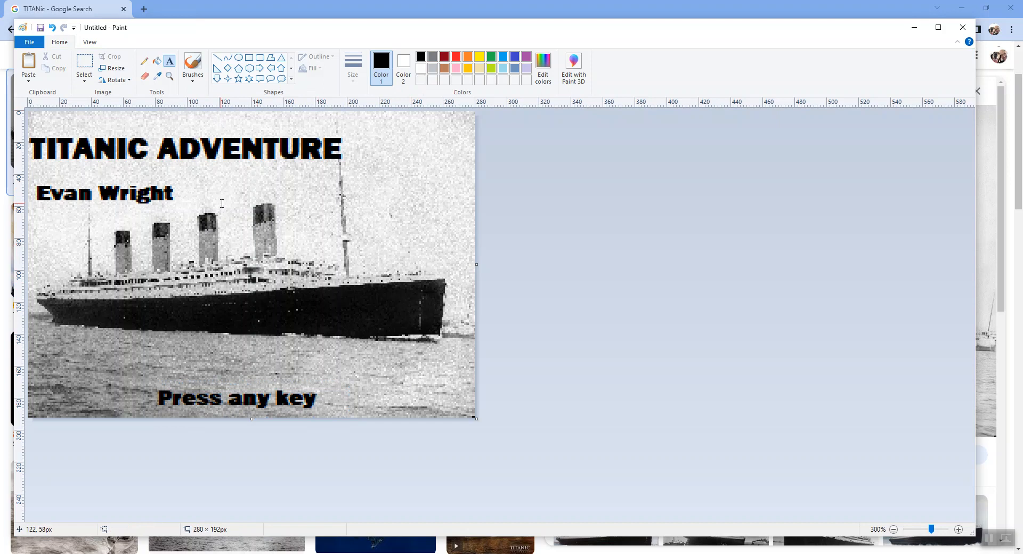
Begin saving the picture under a chosen file name and set the file type to Monochrome Bitmap.
click(41, 43)
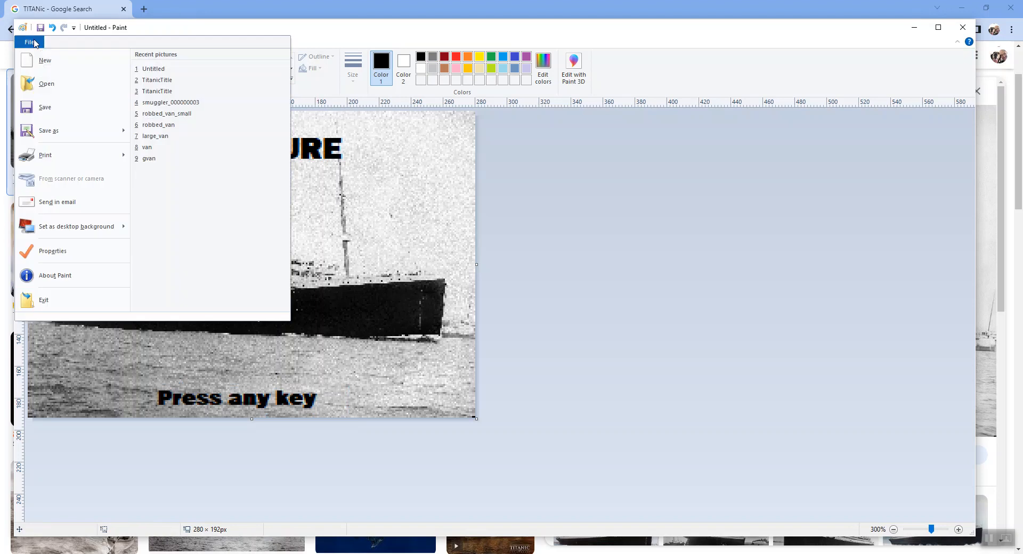
key(Escape)
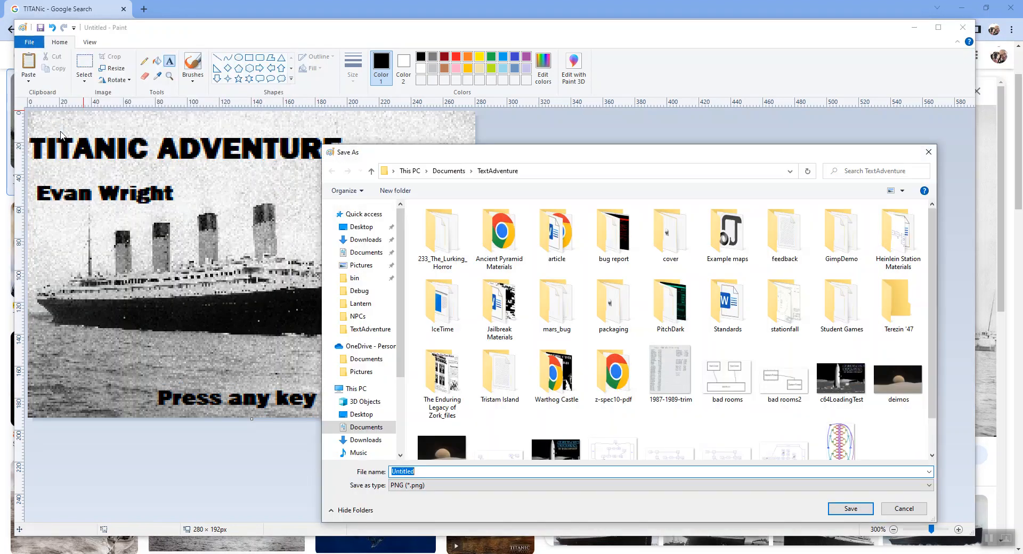
click(415, 485)
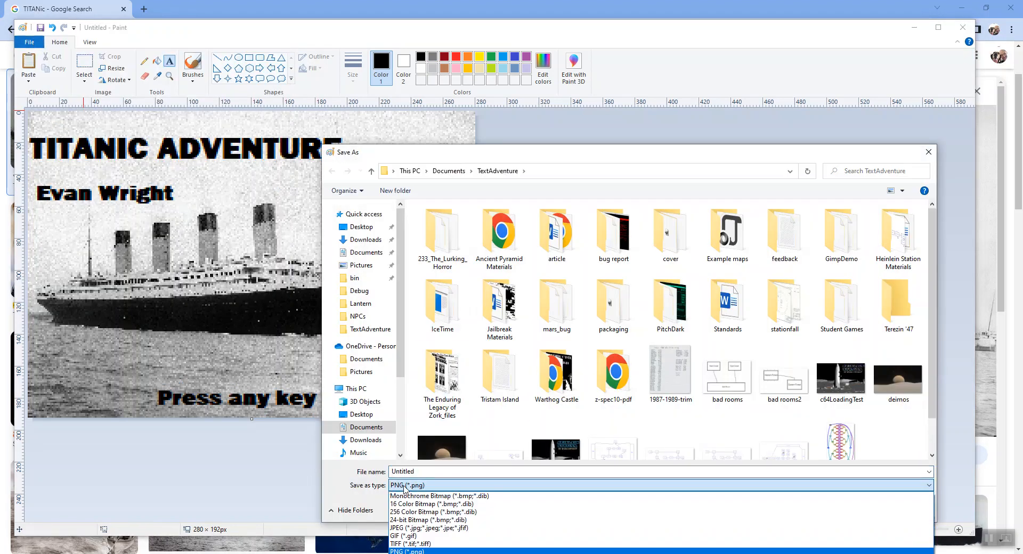
click(455, 497)
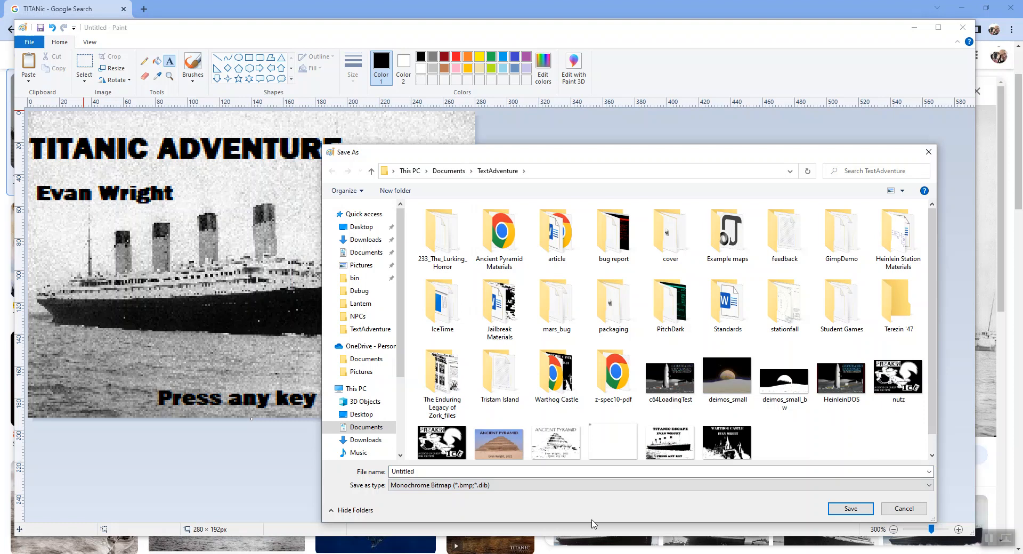
click(419, 485)
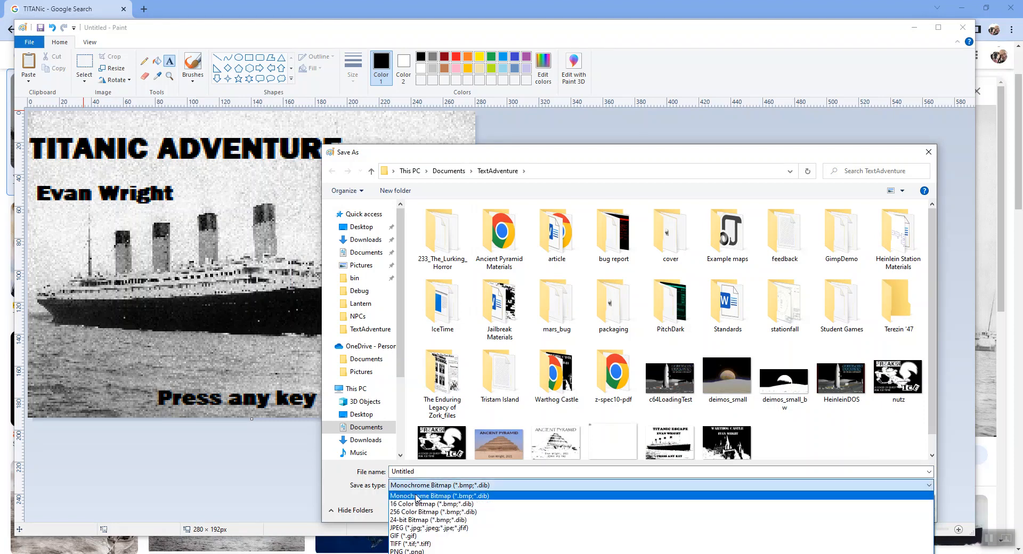
click(419, 496)
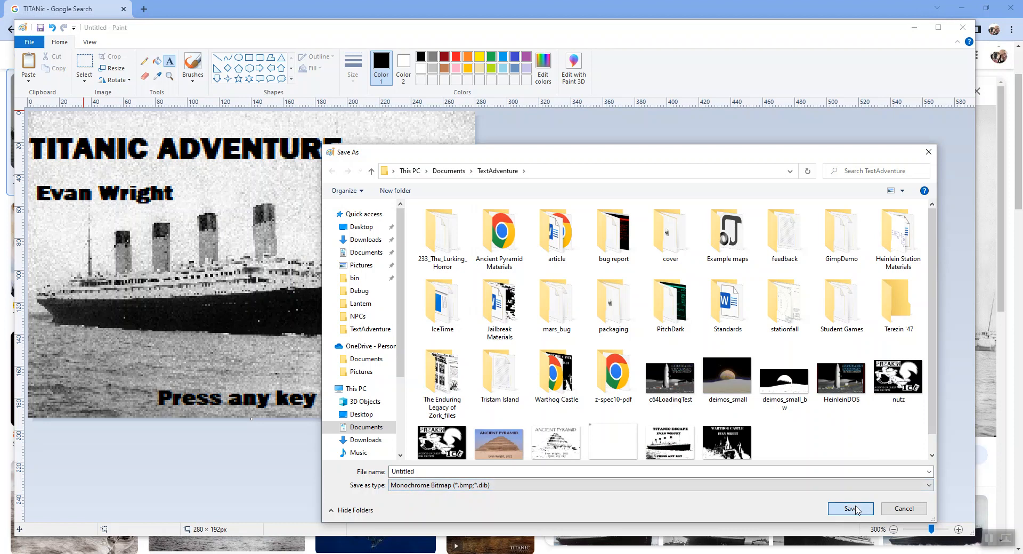
Save the picture over the existing Untitled bitmap in the TextAdventure folder, accepting the replacement and conversion.
click(672, 451)
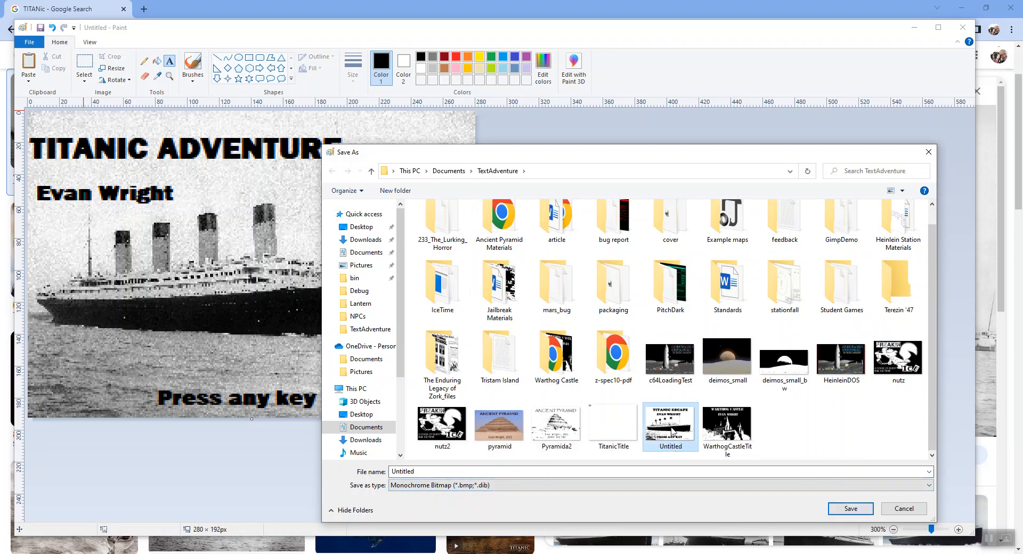
click(851, 514)
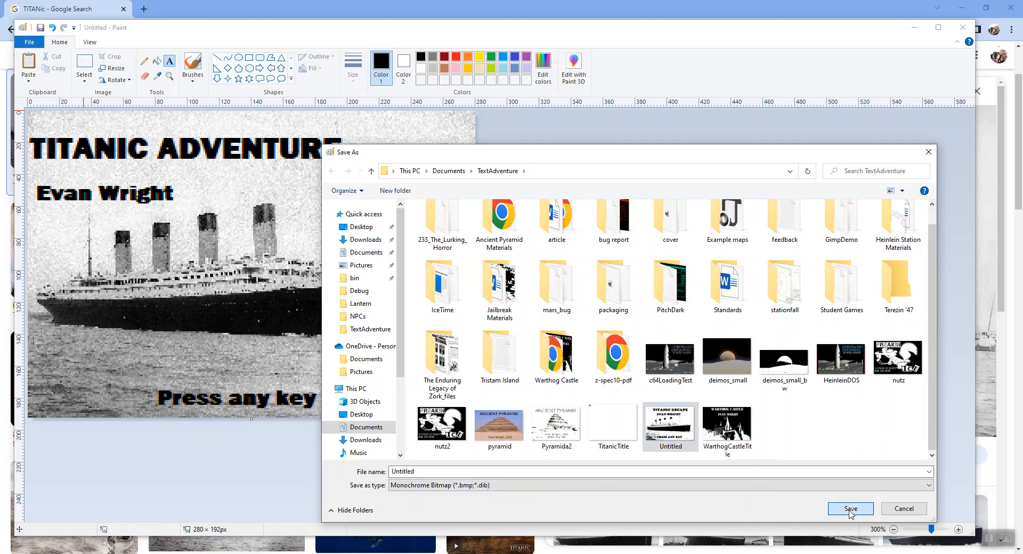
click(538, 282)
click(530, 309)
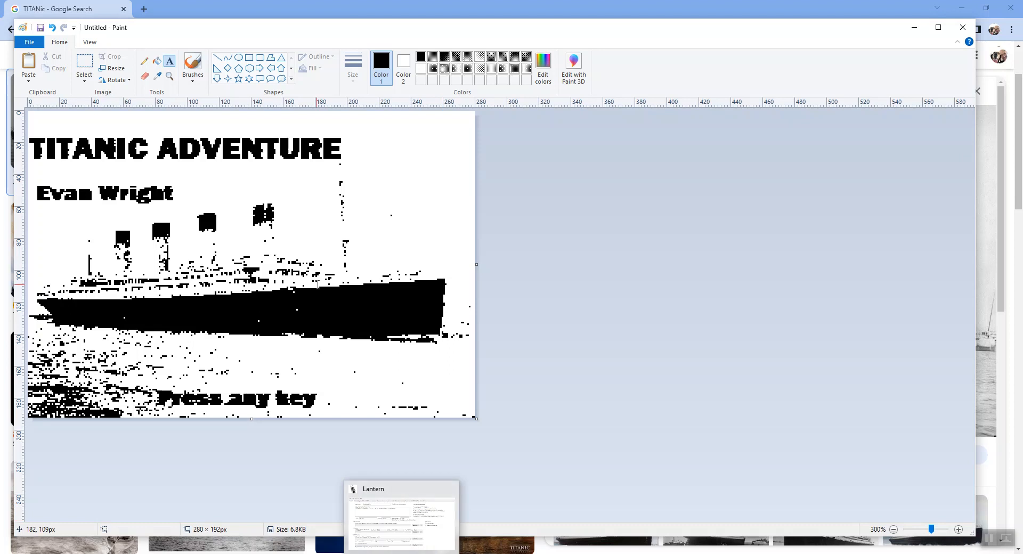
Save the monochrome title picture again and close Paint.
click(31, 42)
click(54, 110)
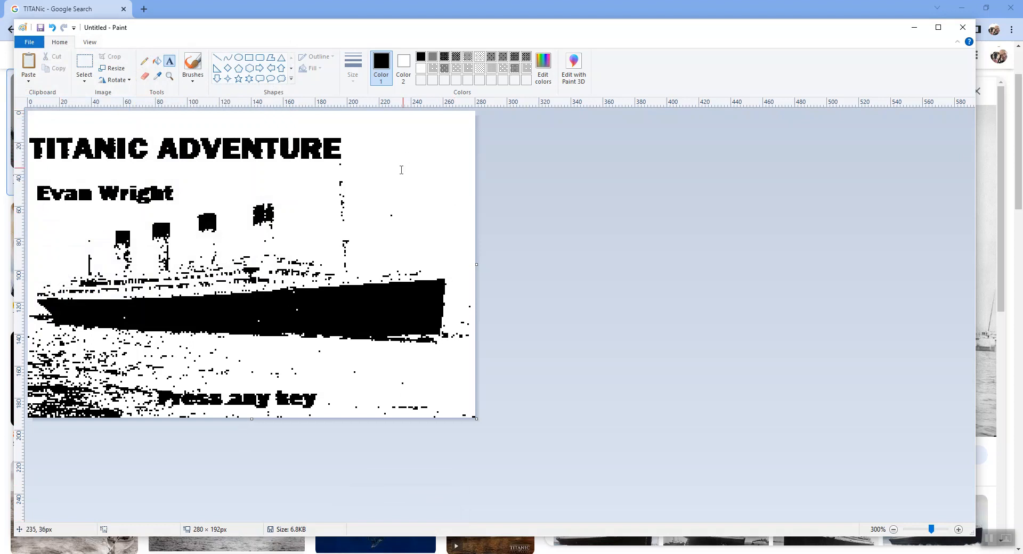
click(962, 28)
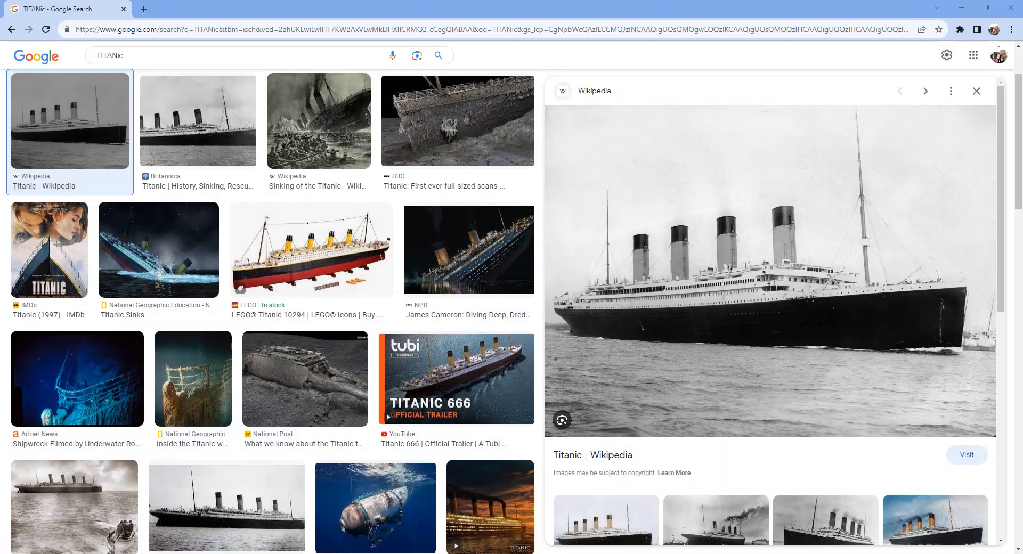
Switch to Lantern, create a new project and name it Titanic_Game.
key(alt+Tab)
click(46, 52)
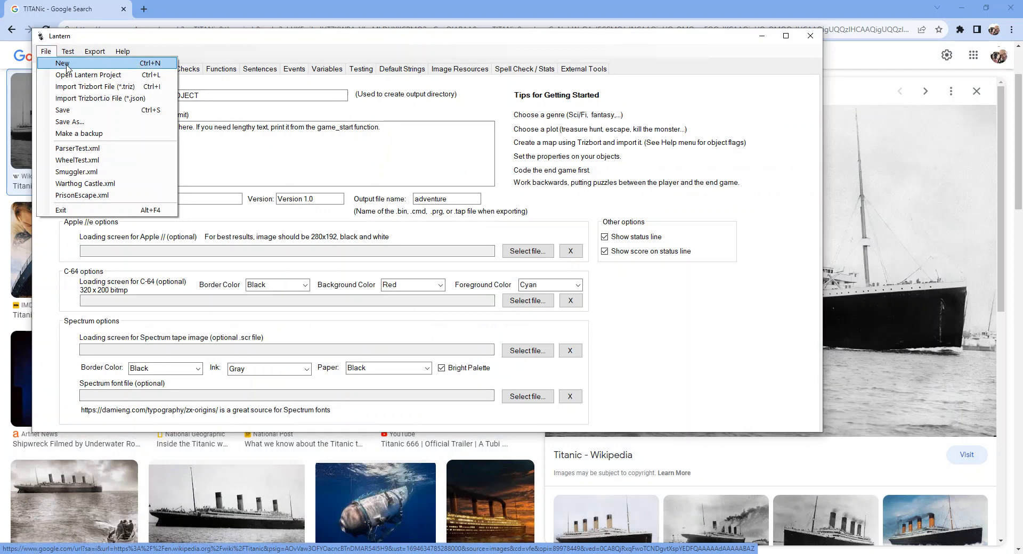
click(64, 64)
text(Titanic_Game)
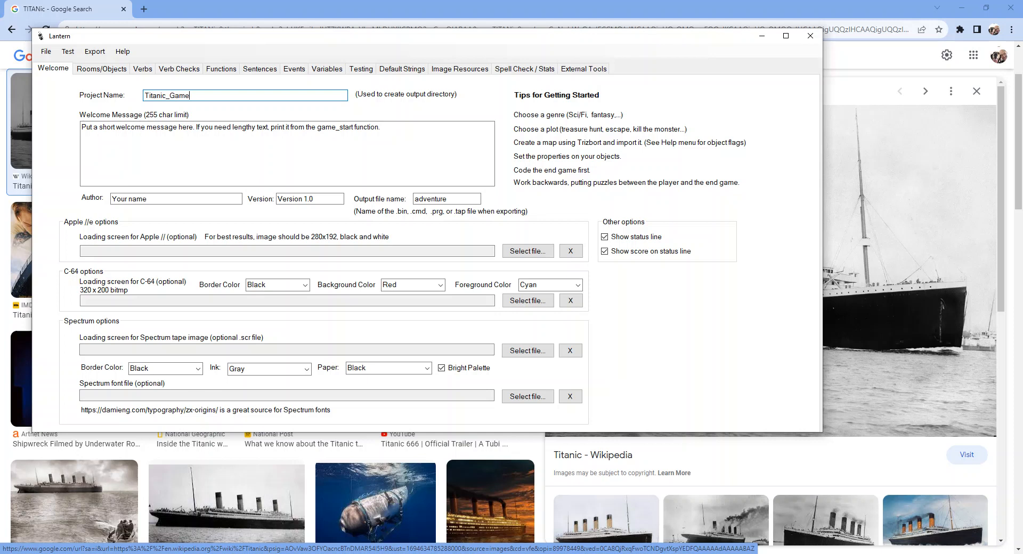
click(46, 51)
click(67, 115)
click(530, 314)
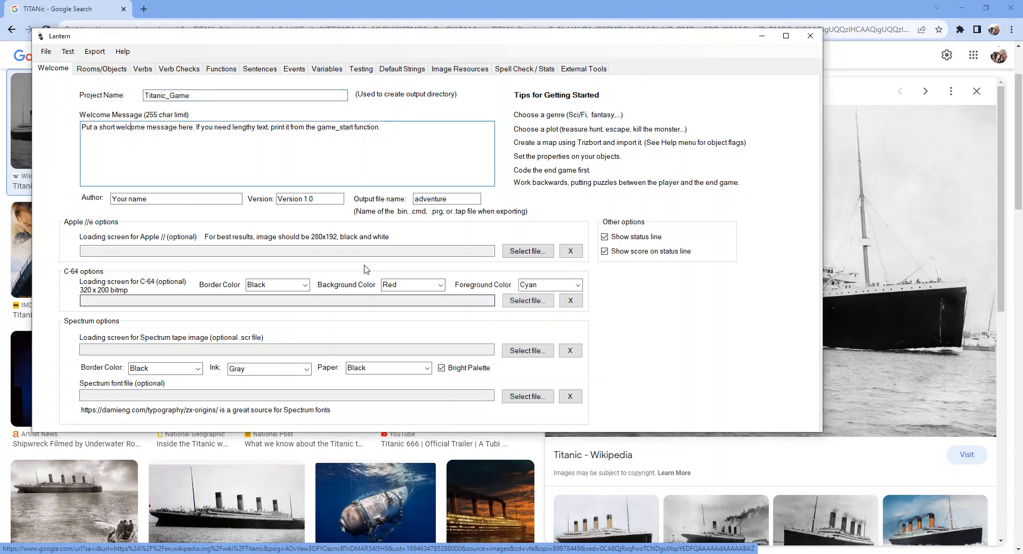
Save the project as an XML file named TitaticGame in the TextAdventure folder.
click(45, 51)
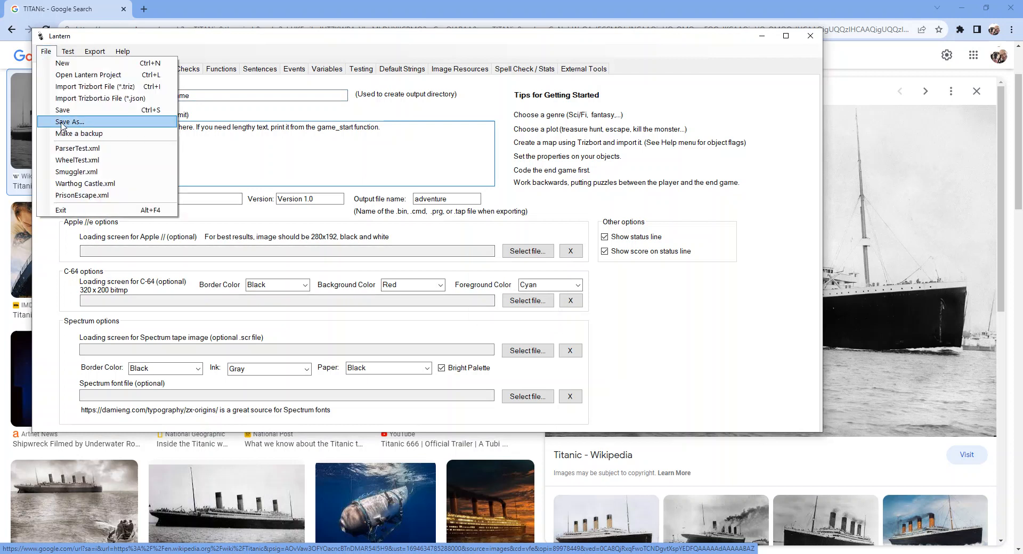
click(64, 137)
text(Titn)
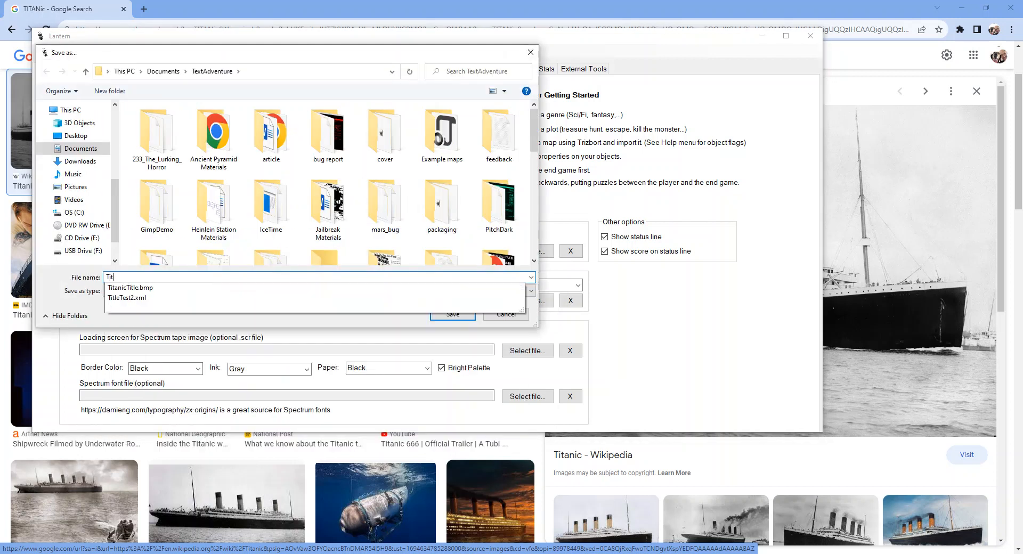
key(BackSpace)
text(aticGame)
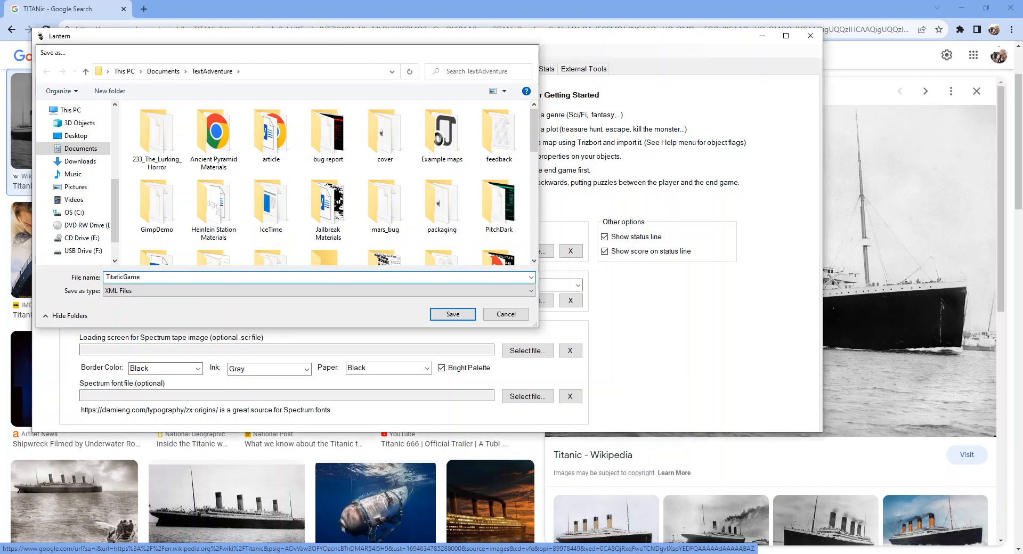
key(Return)
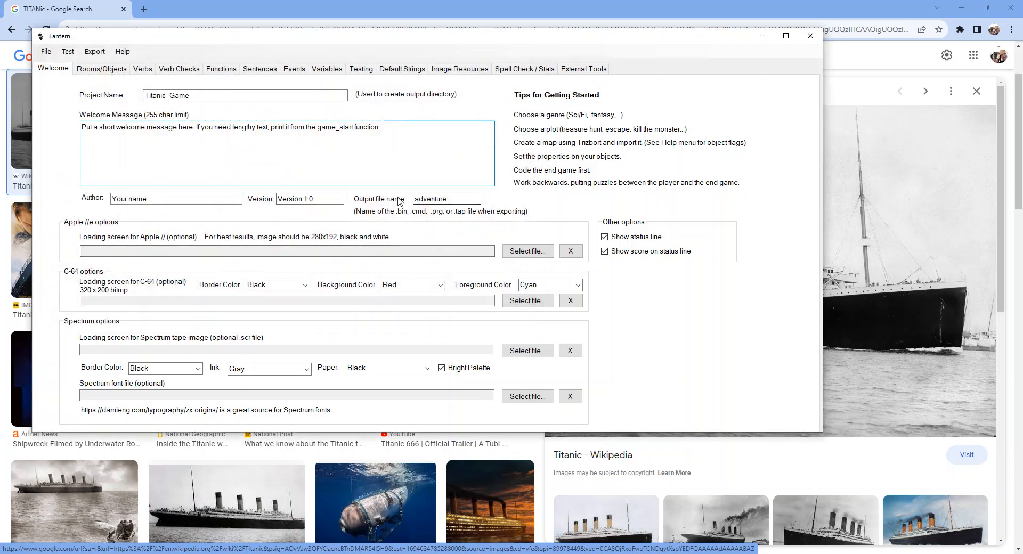
Set the project's output file name to titanic and enter the author's full name.
double_click(459, 198)
text(titanic)
drag(224, 197, 49, 203)
text(Evan WRigh)
key(BackSpace)
key(BackSpace)
key(BackSpace)
key(BackSpace)
text(right)
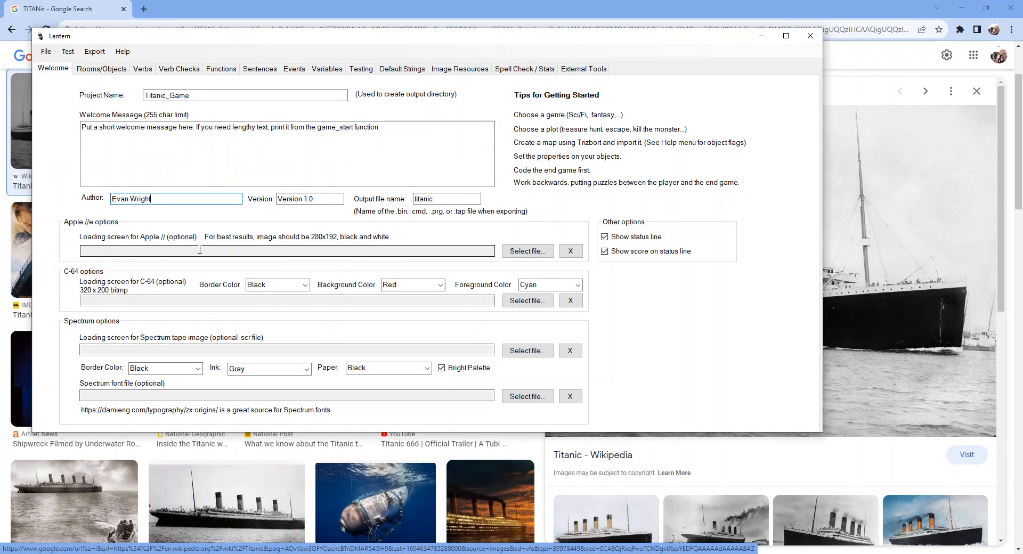
Load Untitled.bmp from the TextAdventure folder as the Apple // loading screen and accept the title preview.
click(512, 251)
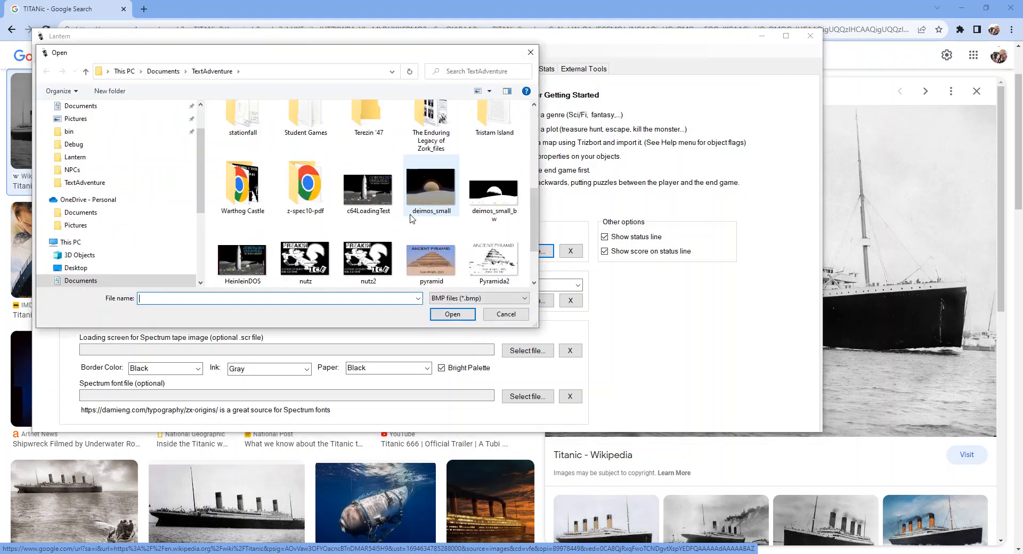
scroll(410, 217, down, 1)
click(306, 248)
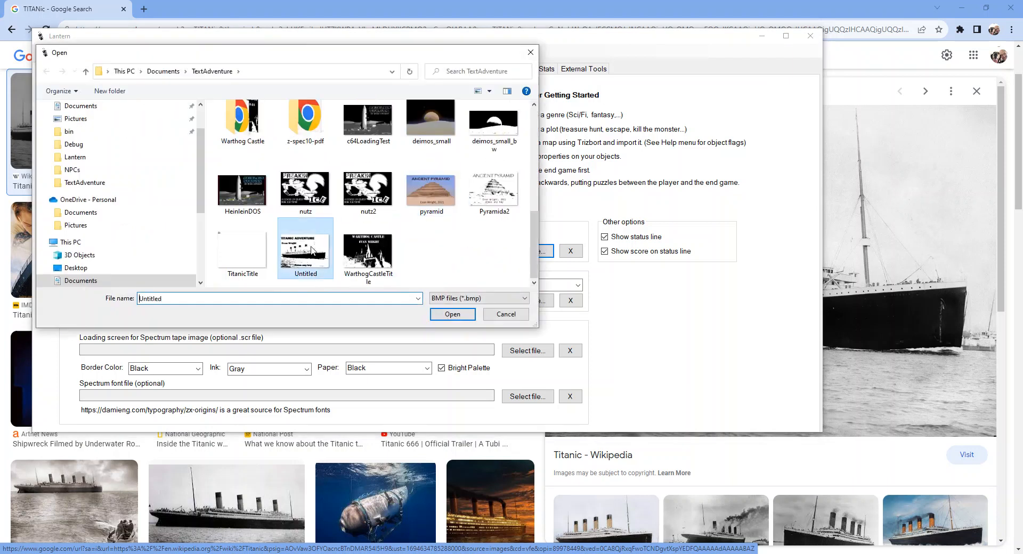
click(452, 314)
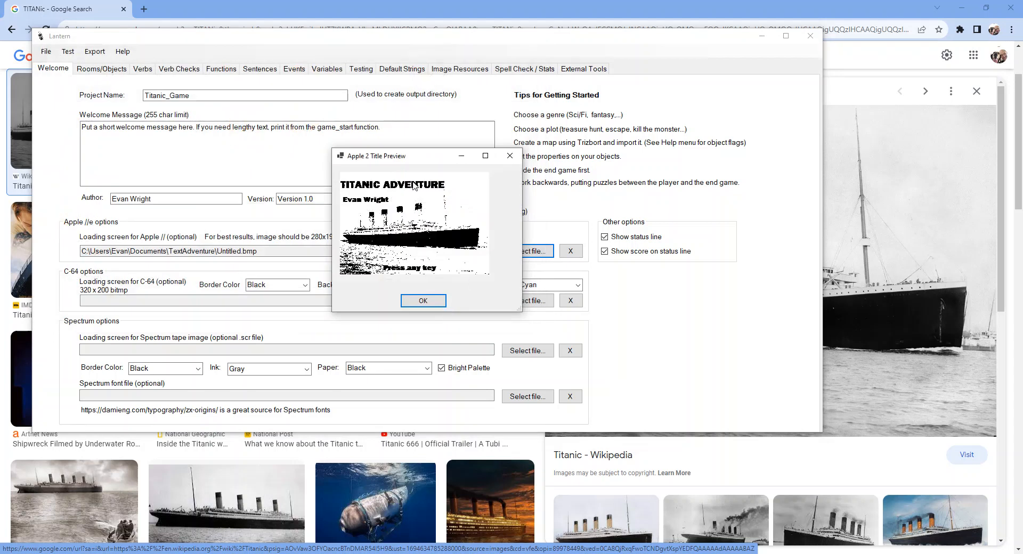
click(423, 301)
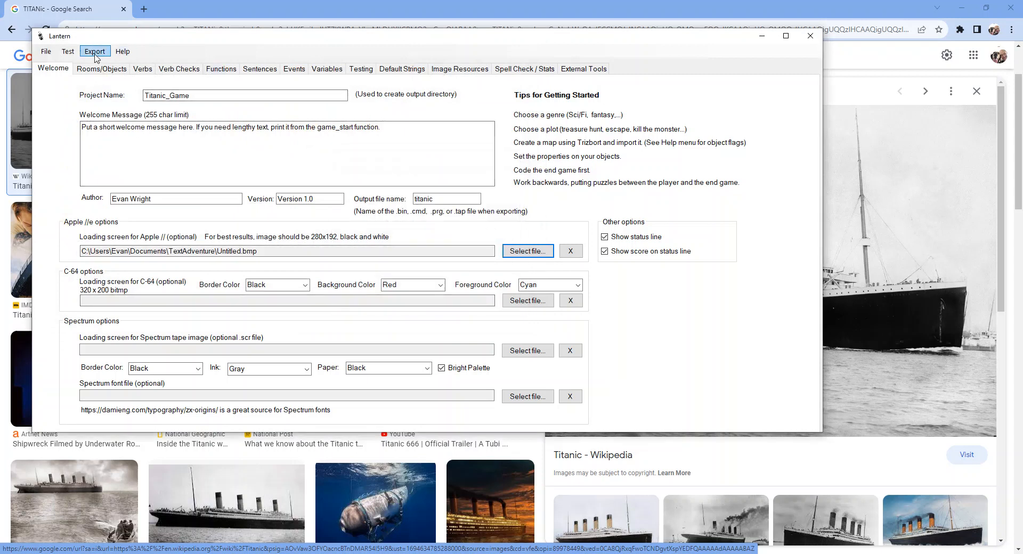
Save the project and try to export it for the Apple //e (48K).
click(46, 52)
click(80, 106)
click(94, 52)
click(119, 79)
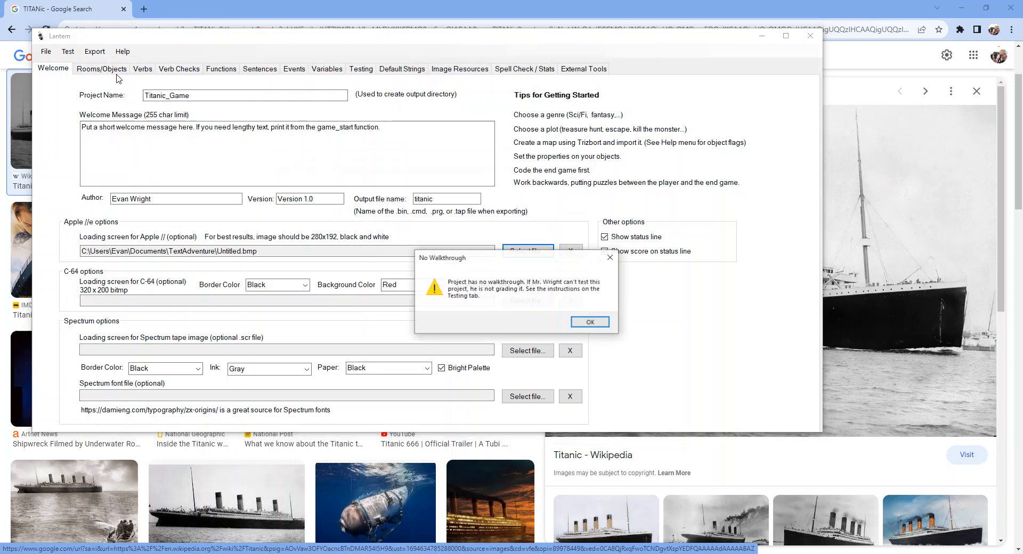
click(588, 322)
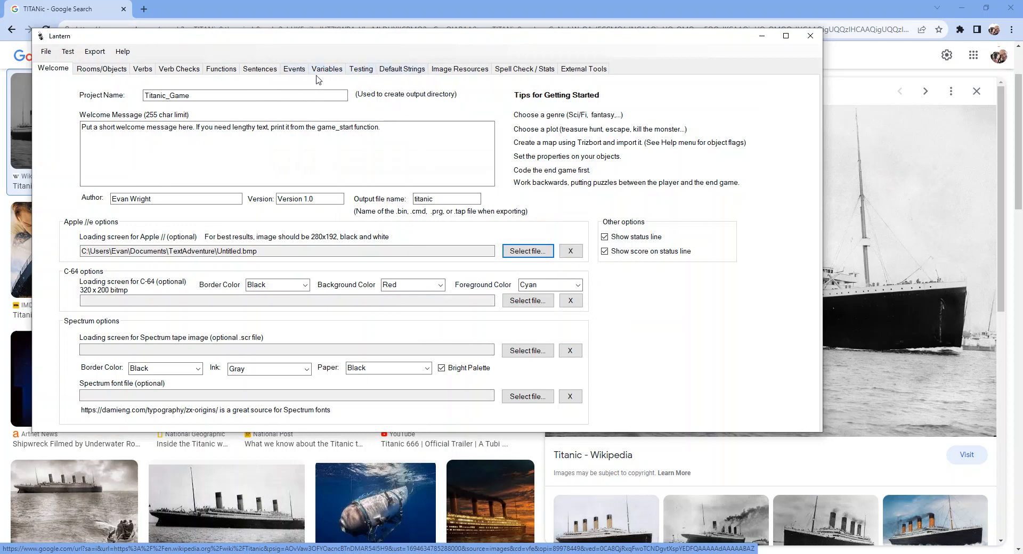
Fill the project's testing walkthrough with the placeholder text "fddsfddfdgf" and save the project.
click(358, 71)
click(348, 114)
text(fddsfddfdgf)
click(46, 51)
click(63, 110)
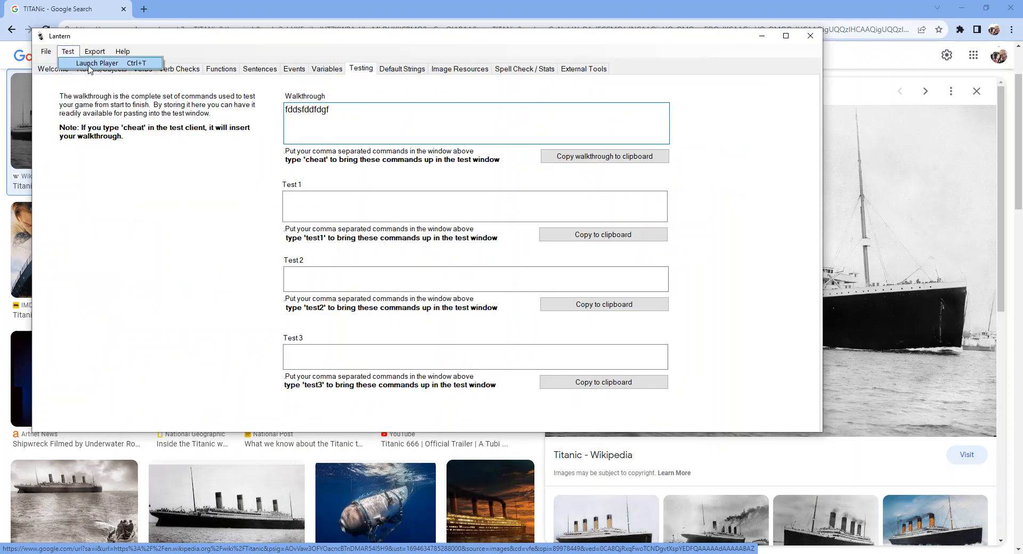
Test the game briefly in the Lantern Player, close it and export the game for the Apple //e (48K).
key(F5)
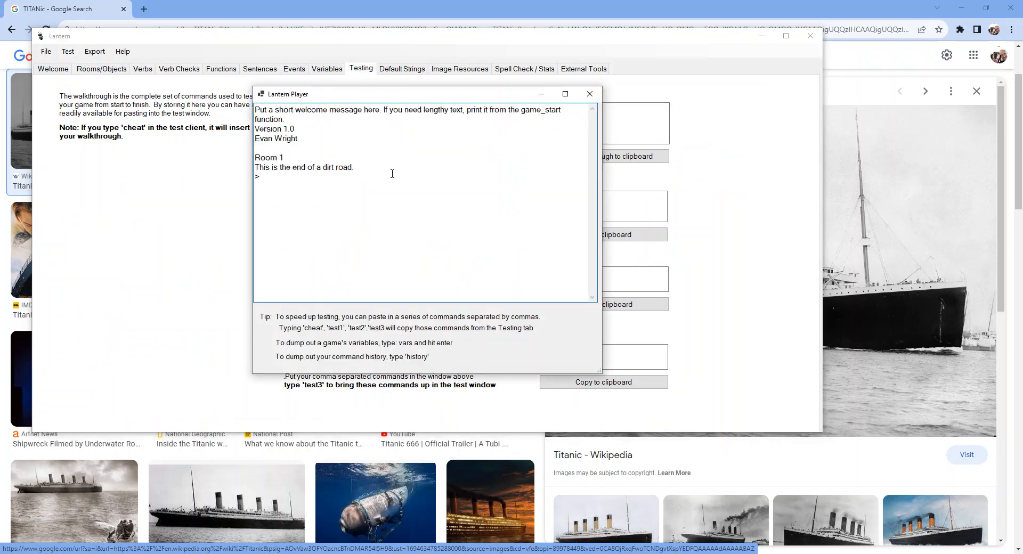
click(589, 94)
click(95, 51)
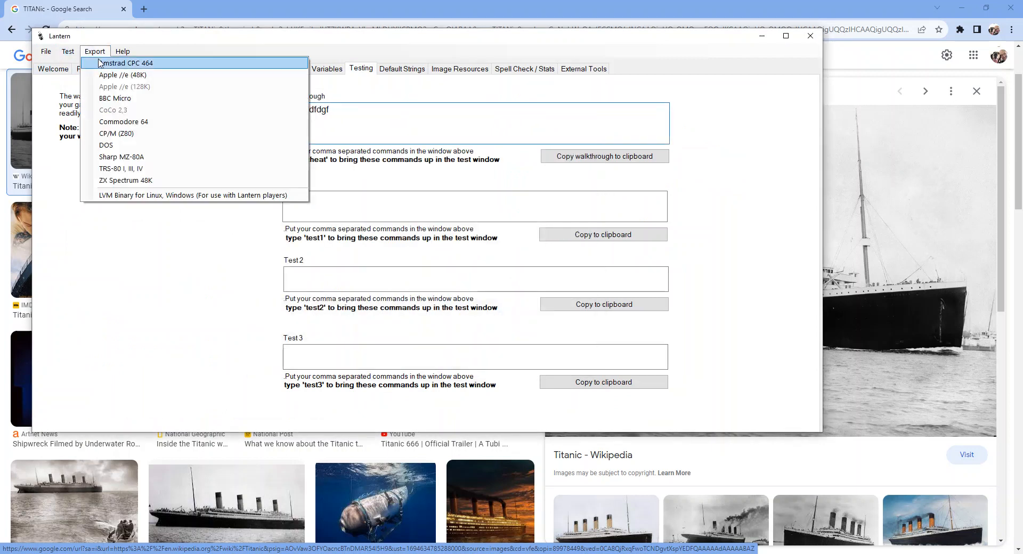
click(112, 75)
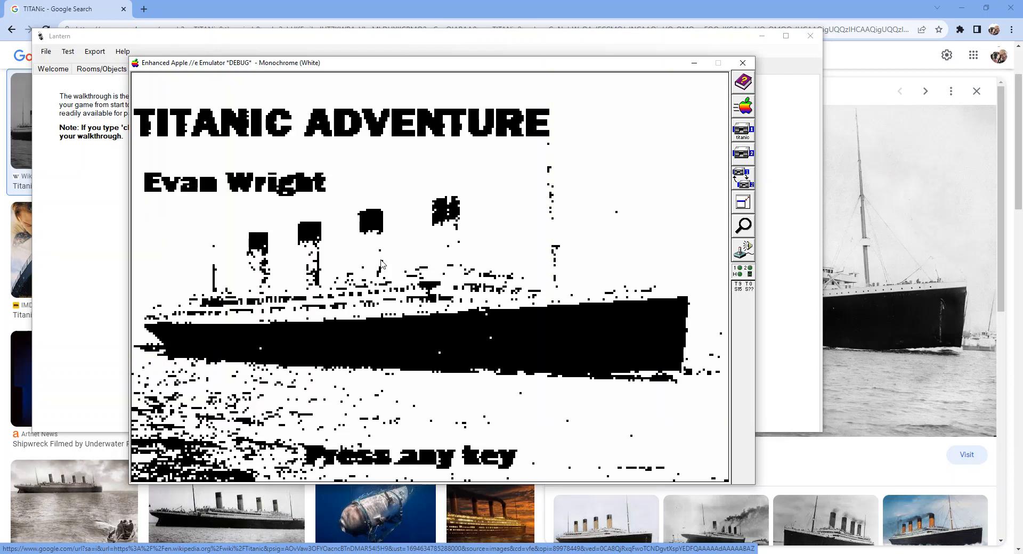
Continue past the title picture into the game in the Apple //e emulator, then return to Lantern.
key(Return)
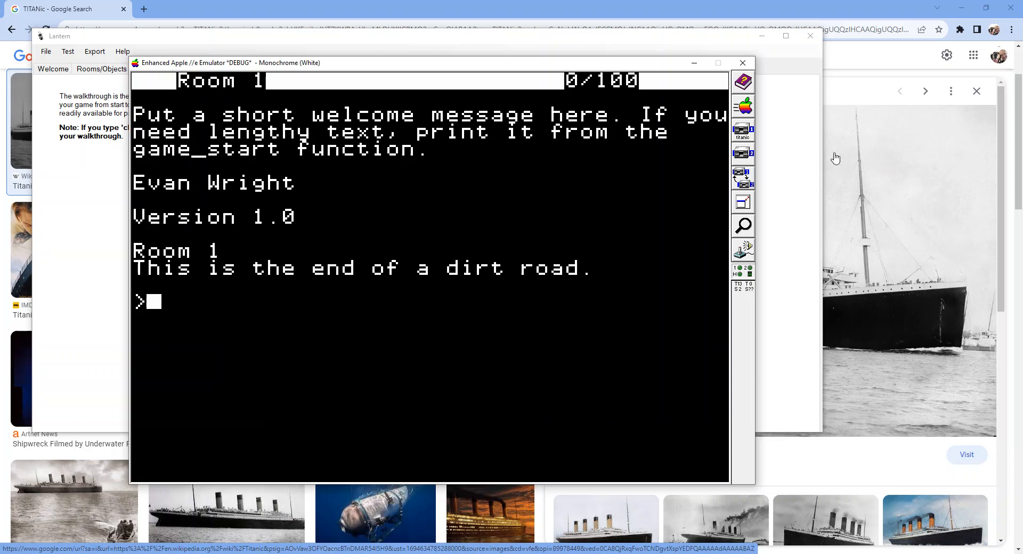
click(799, 209)
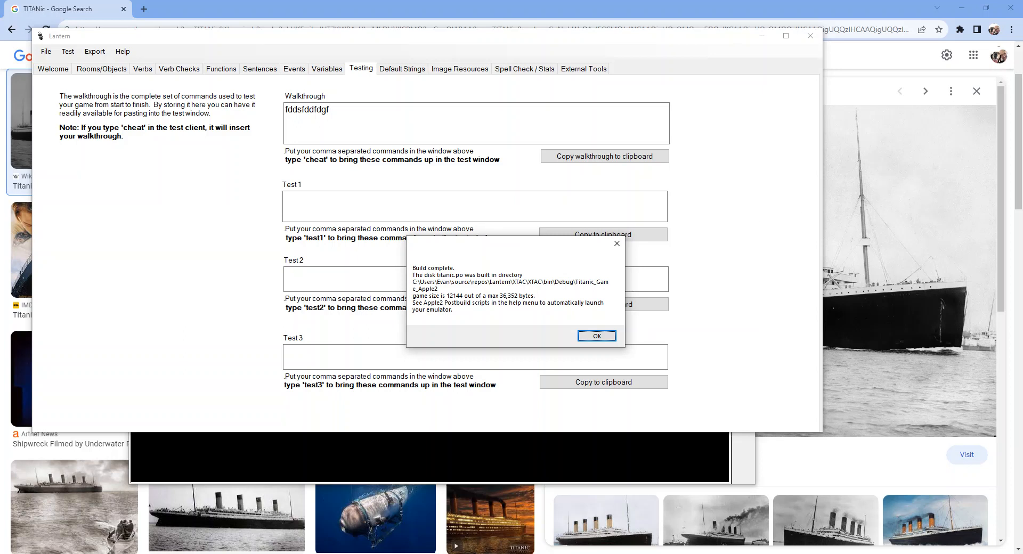
Launch Paint and reopen the recent Untitled title picture.
key(super)
text(paint)
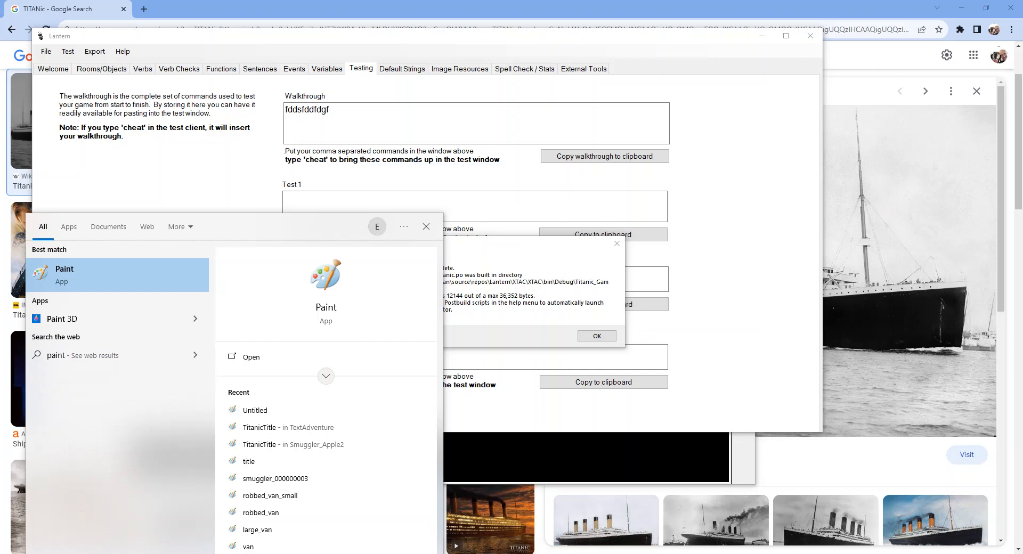
key(Return)
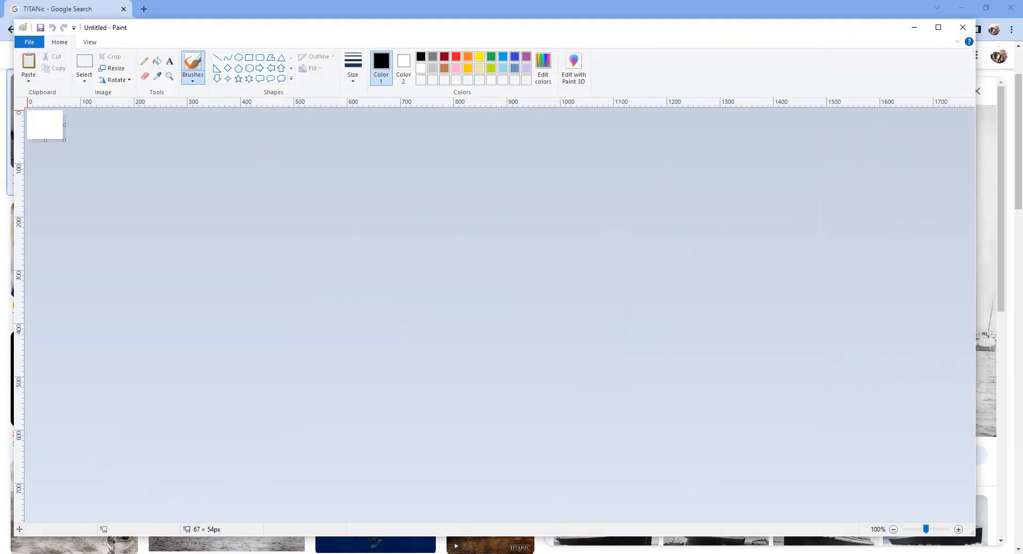
click(29, 42)
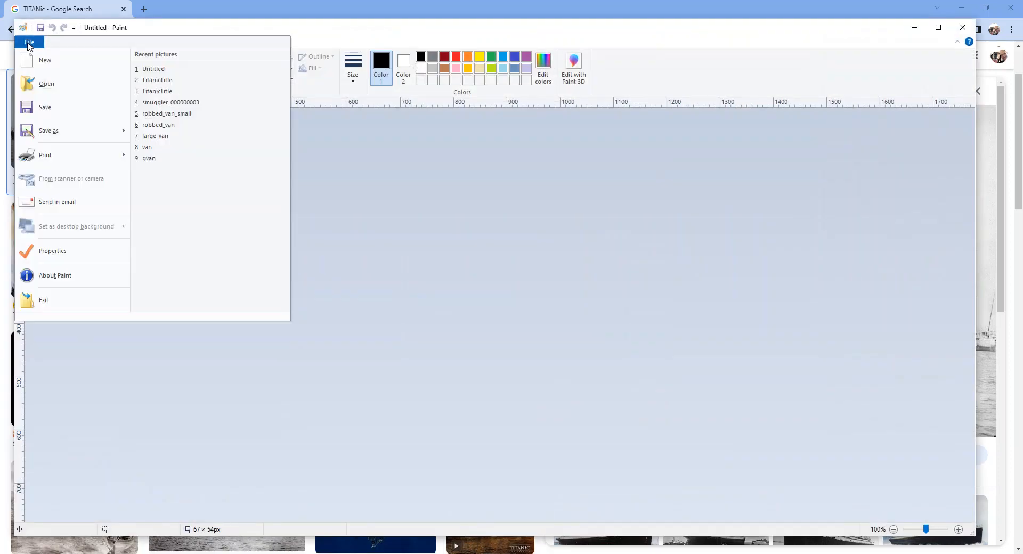
click(177, 69)
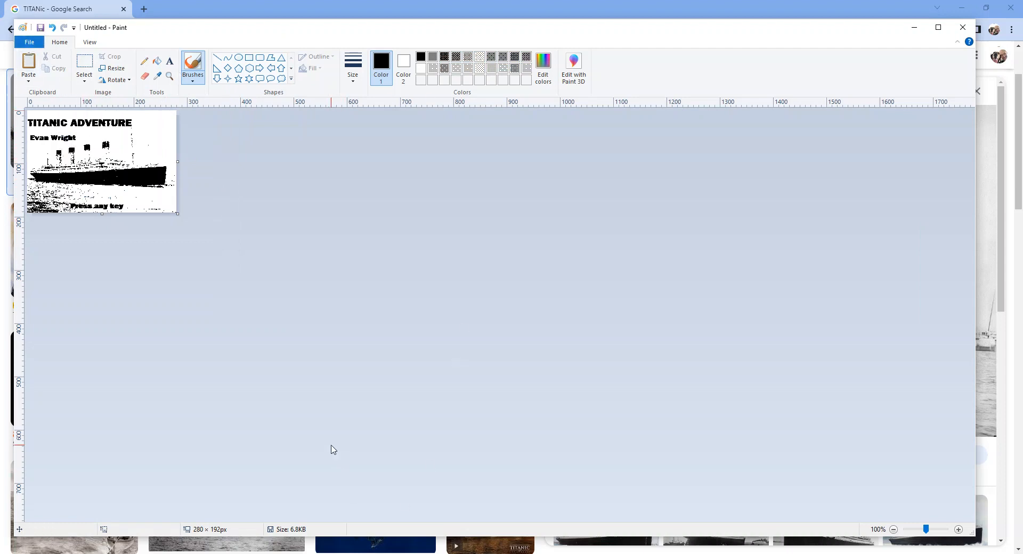
Switch to Lantern, dismiss the build message and return to the title picture in Paint.
click(437, 553)
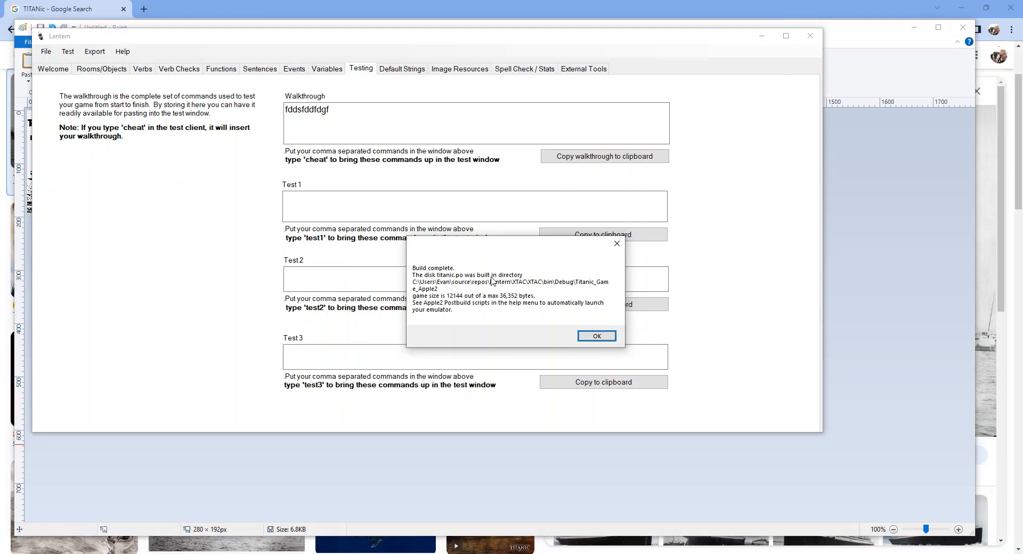
click(589, 335)
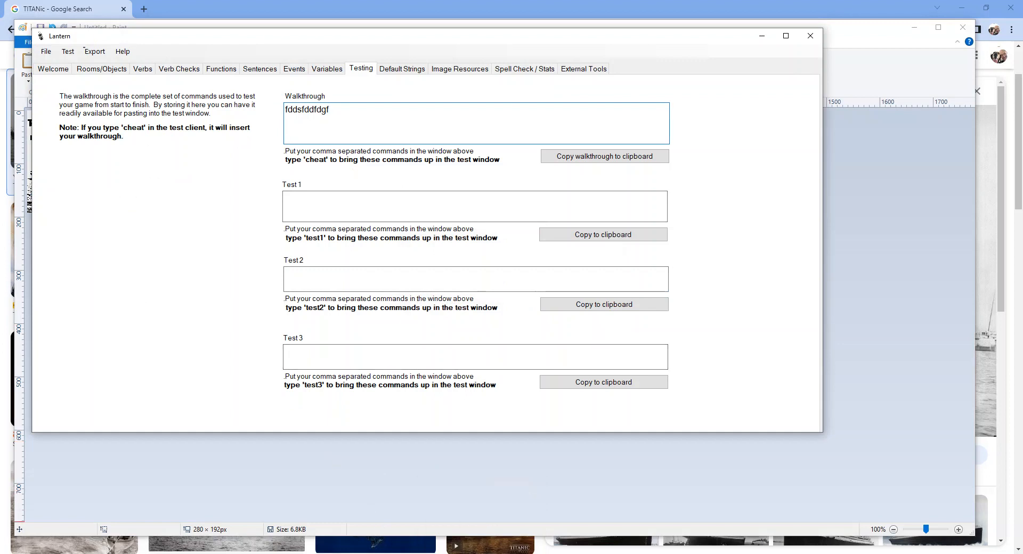
click(379, 553)
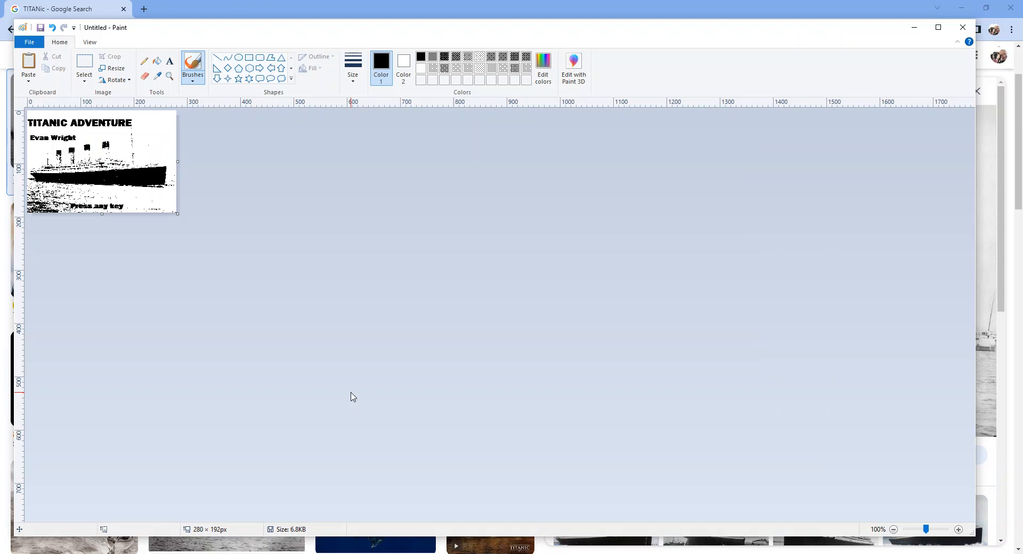
click(878, 553)
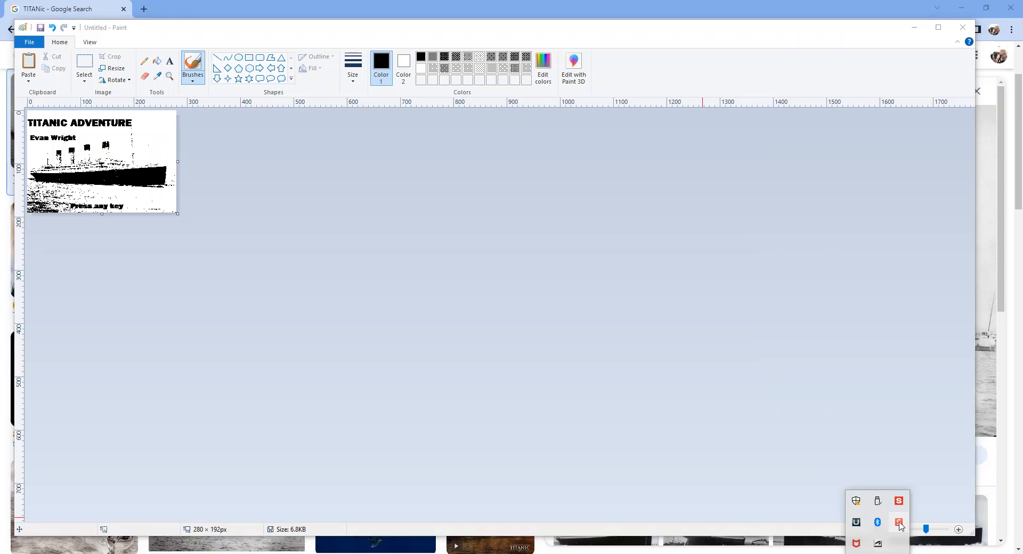